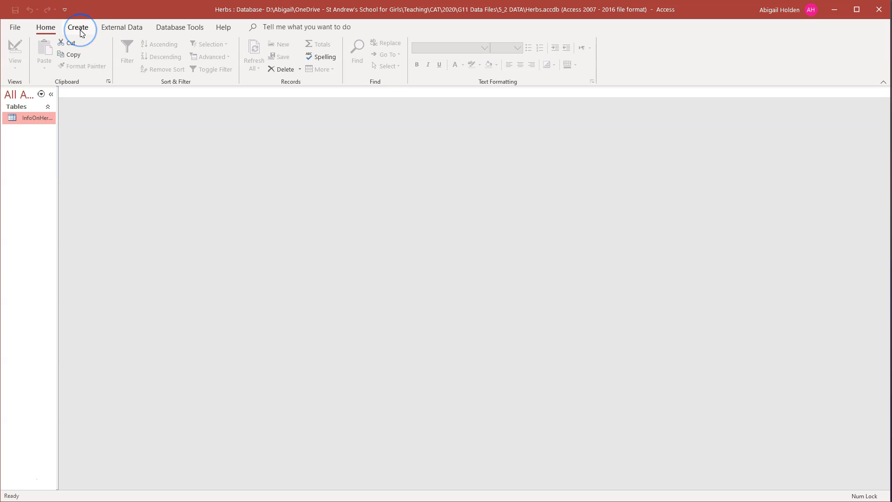
# - Start the Form Wizard with the InfoOnHerbs table as the source of the new form
pyautogui.click(79, 28)
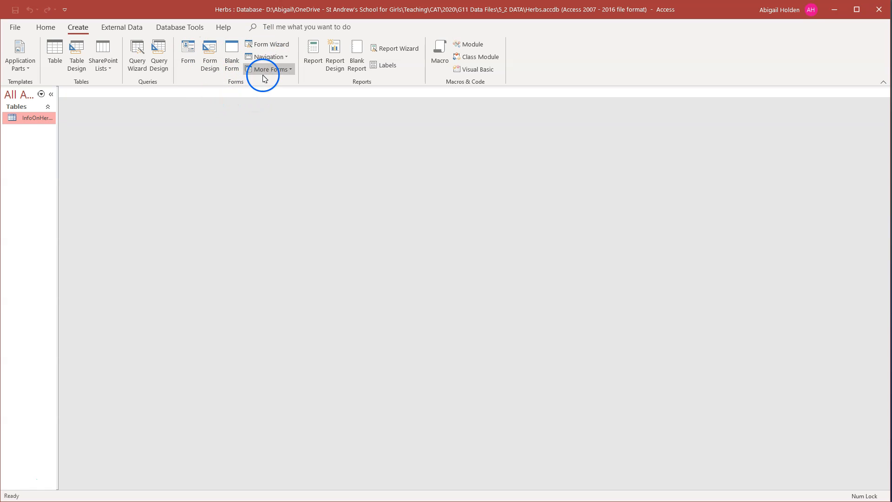
pyautogui.click(277, 50)
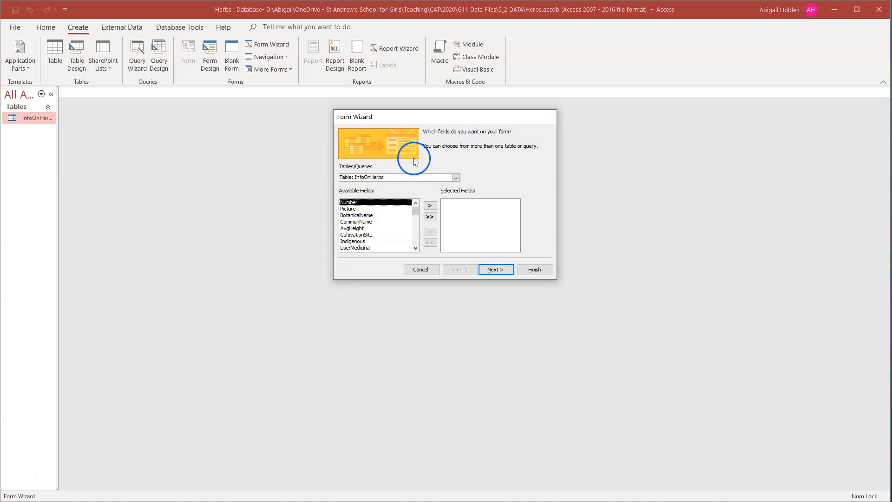
pyautogui.click(455, 178)
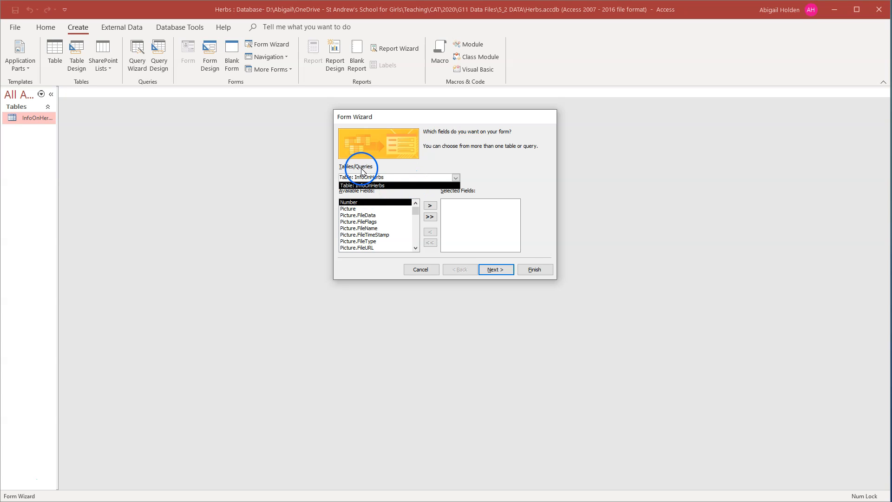
pyautogui.click(398, 173)
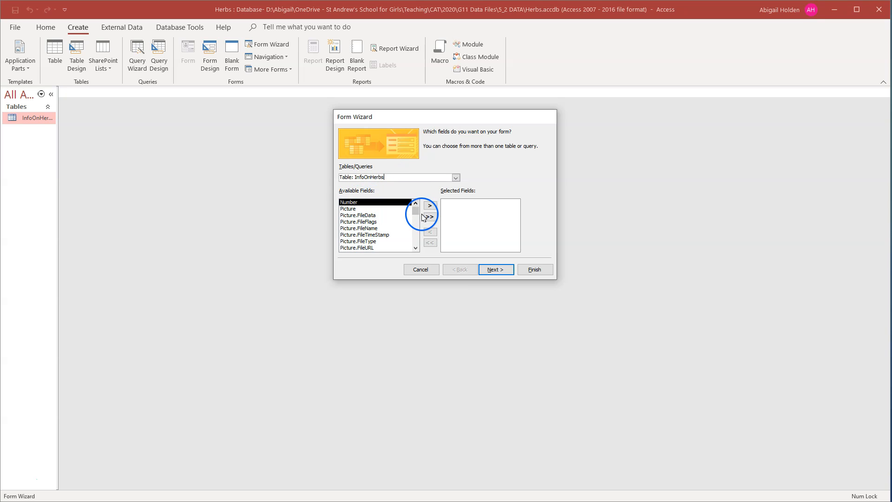
# - Add all available InfoOnHerbs fields to the form's selected fields
pyautogui.moveTo(416, 216)
pyautogui.mouseDown()
pyautogui.moveTo(413, 251)
pyautogui.moveTo(416, 209)
pyautogui.mouseUp()
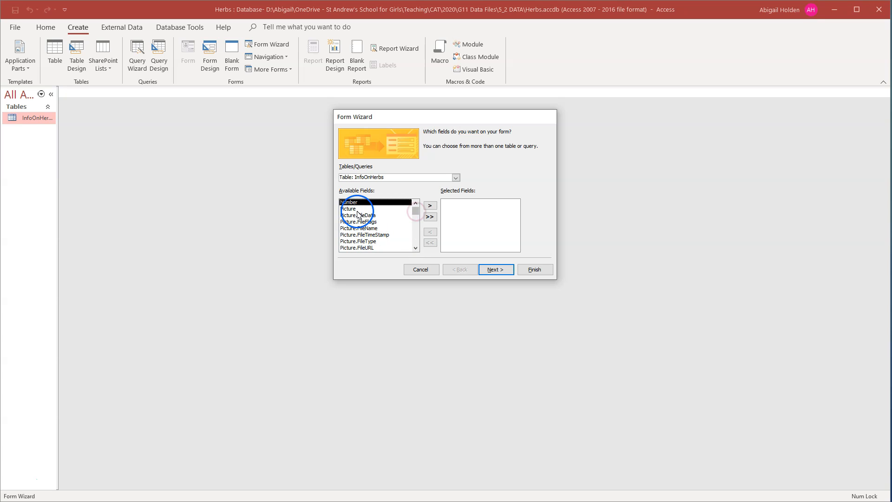
pyautogui.moveTo(358, 216); pyautogui.dragTo(359, 229)
pyautogui.click(359, 241)
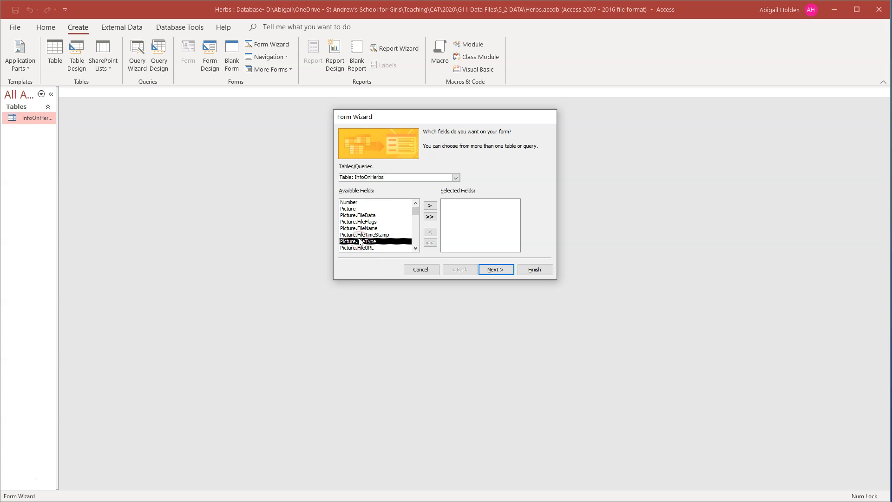
pyautogui.click(370, 203)
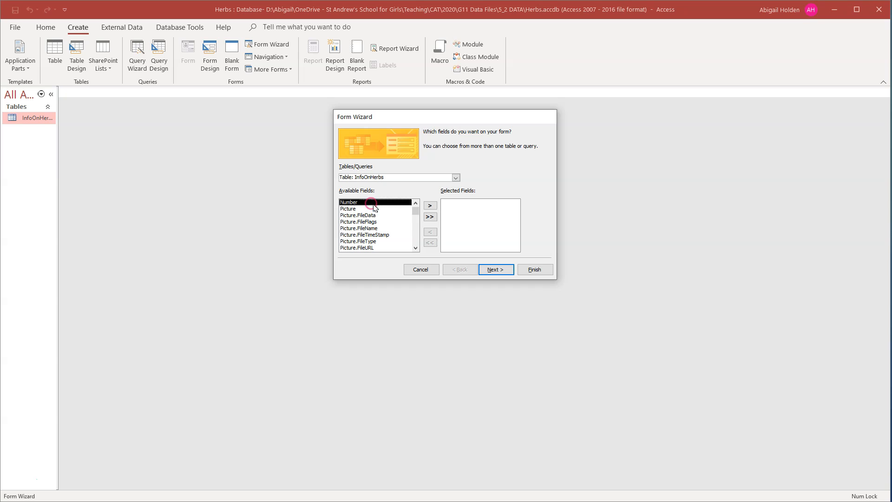
pyautogui.click(429, 217)
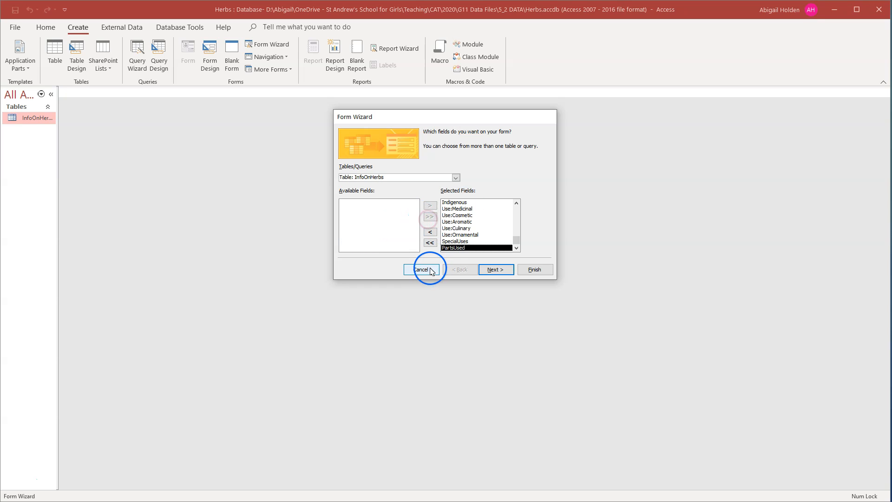
# - Remove the six Picture sub-fields from FileData through FileURL from the selected fields, keeping the Picture field itself
pyautogui.moveTo(520, 241); pyautogui.dragTo(516, 207)
pyautogui.click(455, 216)
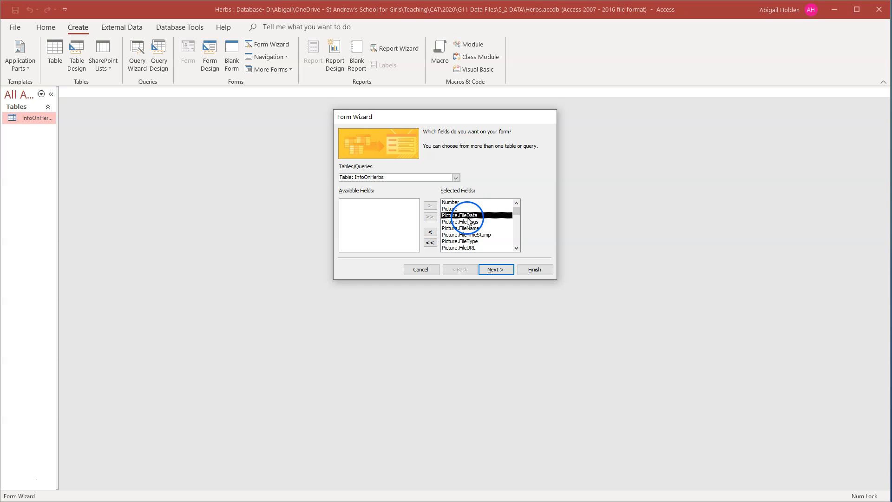
pyautogui.doubleClick(466, 216)
pyautogui.click(431, 233)
pyautogui.click(430, 234)
pyautogui.click(431, 233)
pyautogui.click(431, 233)
pyautogui.click(431, 233)
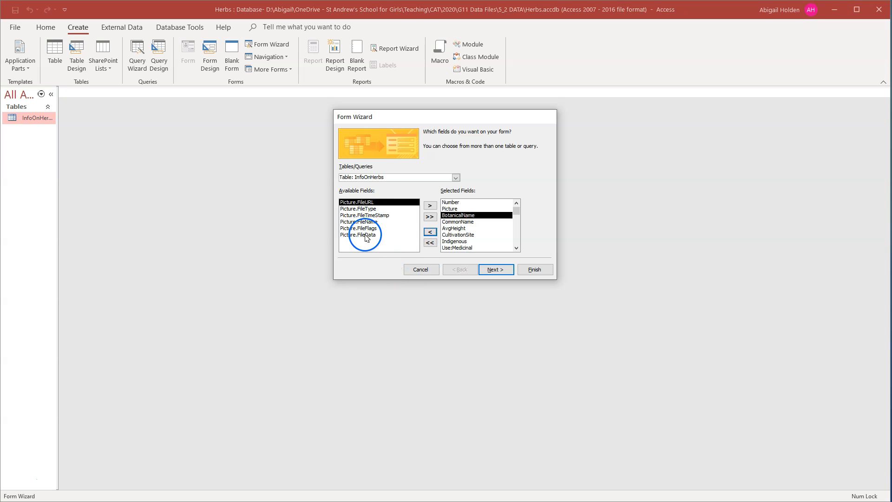
pyautogui.click(458, 208)
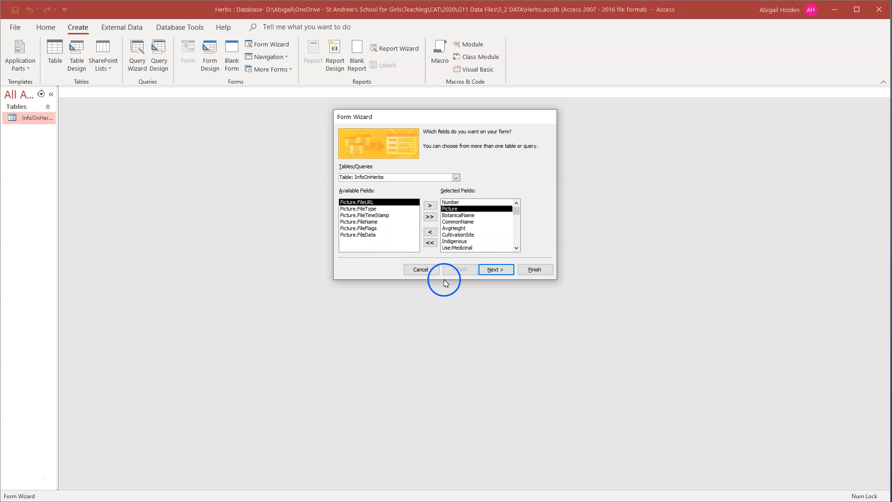
# - Preview the Tabular, Datasheet and Justified layouts, and choose the Columnar layout for the form
pyautogui.click(495, 270)
pyautogui.click(471, 170)
pyautogui.click(471, 180)
pyautogui.click(470, 191)
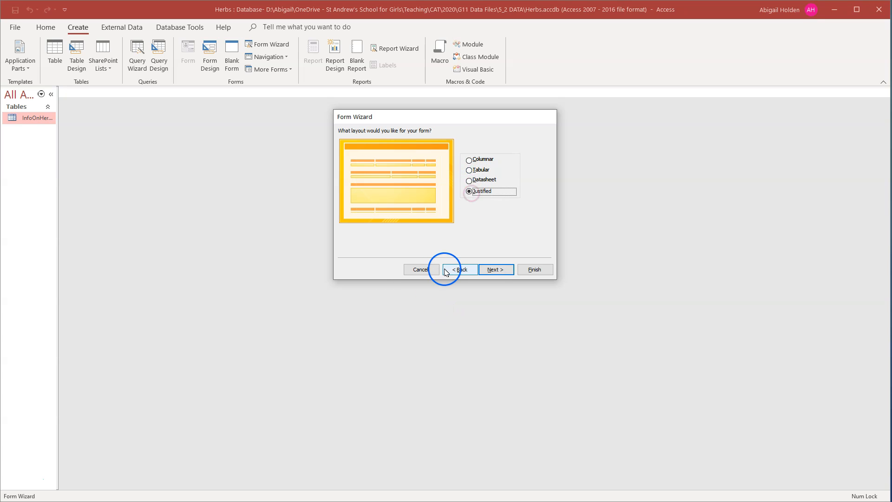
pyautogui.click(470, 171)
pyautogui.click(470, 181)
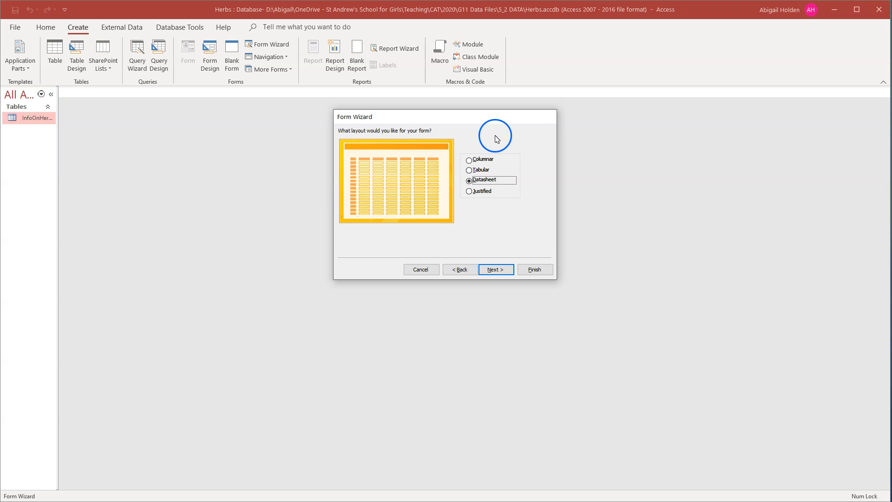
pyautogui.click(469, 160)
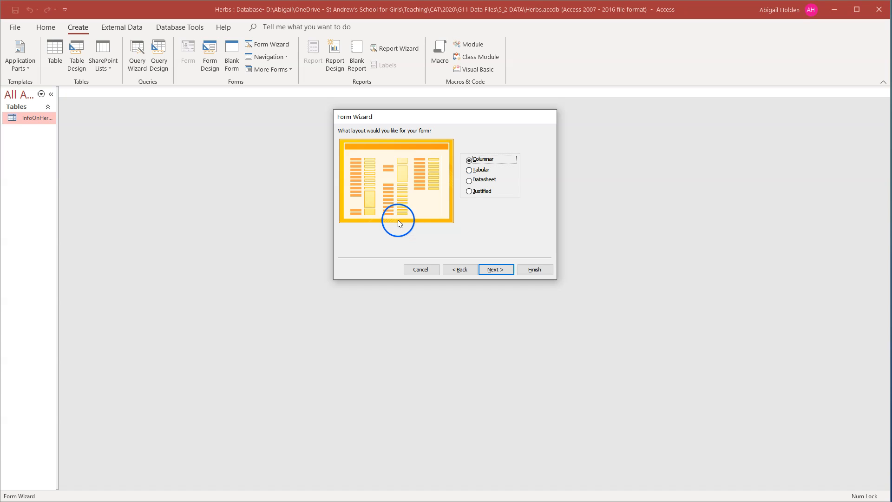
pyautogui.click(474, 191)
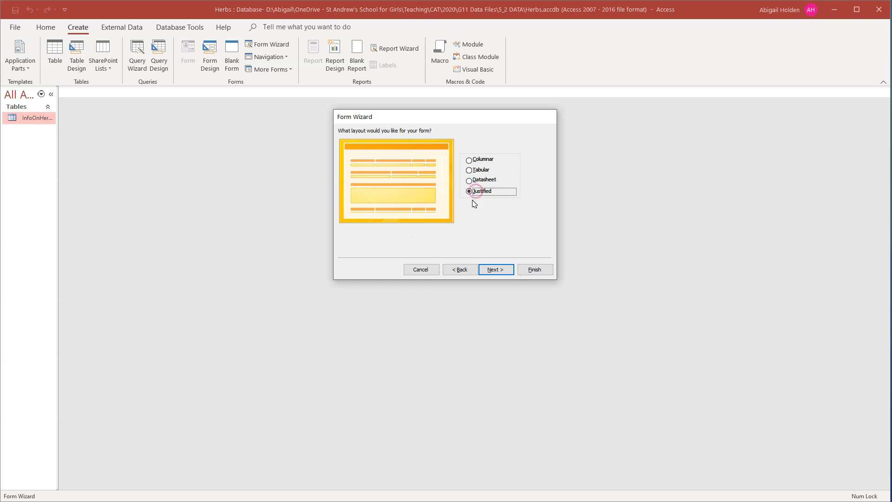
pyautogui.click(470, 160)
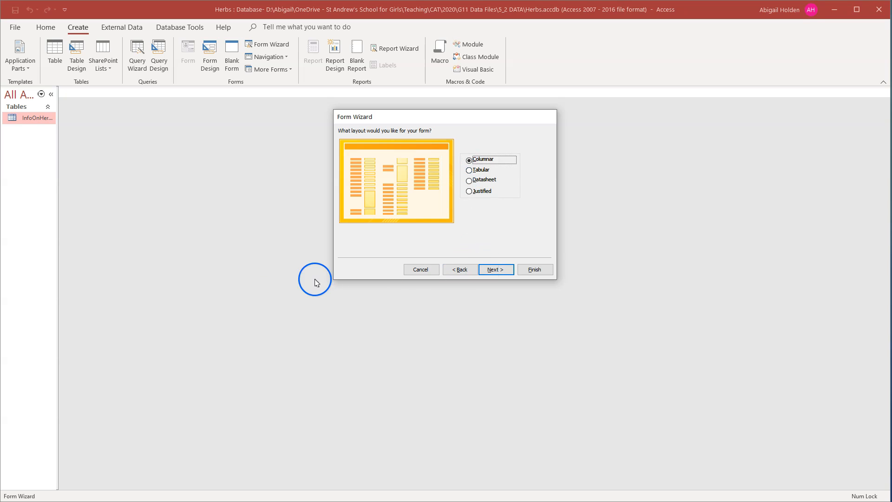
pyautogui.click(493, 274)
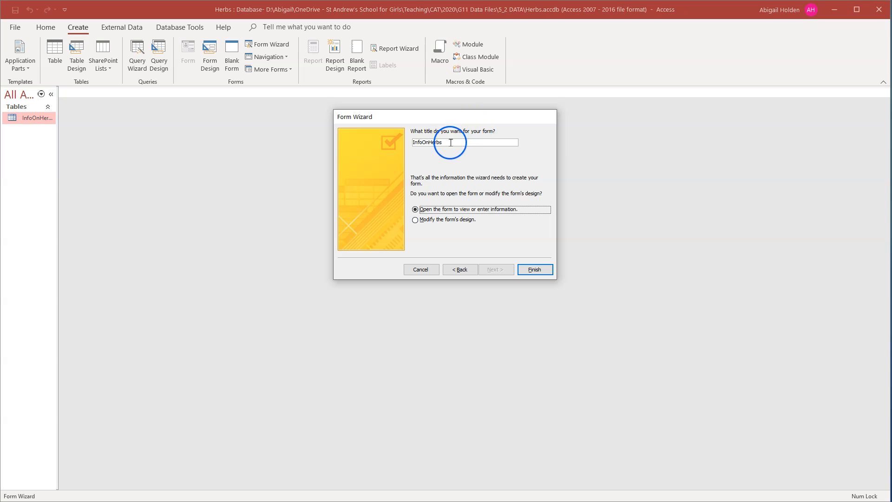
# - Title the form "Herbs Form" and finish the wizard, opening the form to view its data
pyautogui.doubleClick(413, 144)
pyautogui.write('Herbs Form')
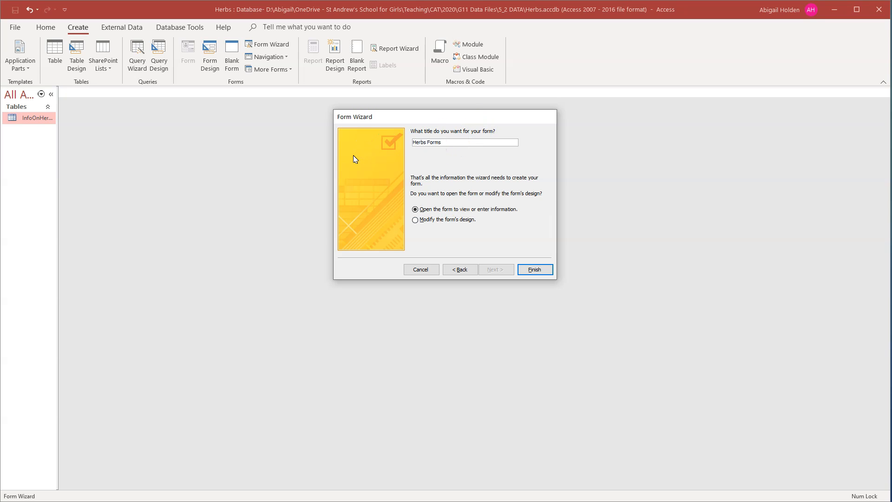
pyautogui.click(534, 269)
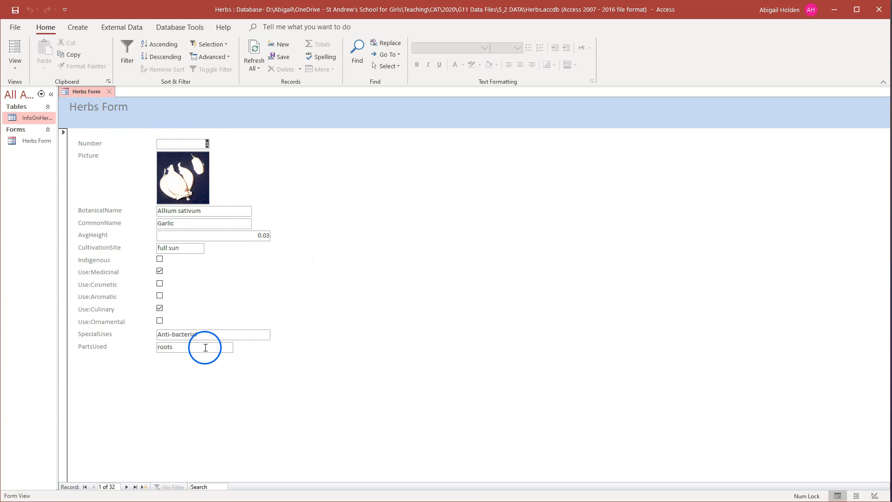
# - Browse forward through the form to the fourth herb record
pyautogui.click(127, 486)
pyautogui.click(127, 487)
pyautogui.click(126, 487)
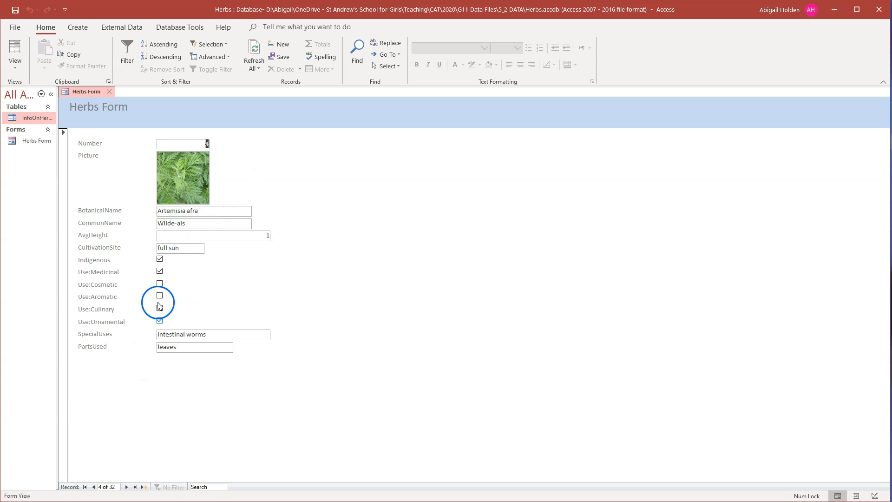
# - Tick Use:Cosmetic and Use:Aromatic on the fourth record, and clear both again
pyautogui.click(160, 283)
pyautogui.click(159, 295)
pyautogui.click(215, 337)
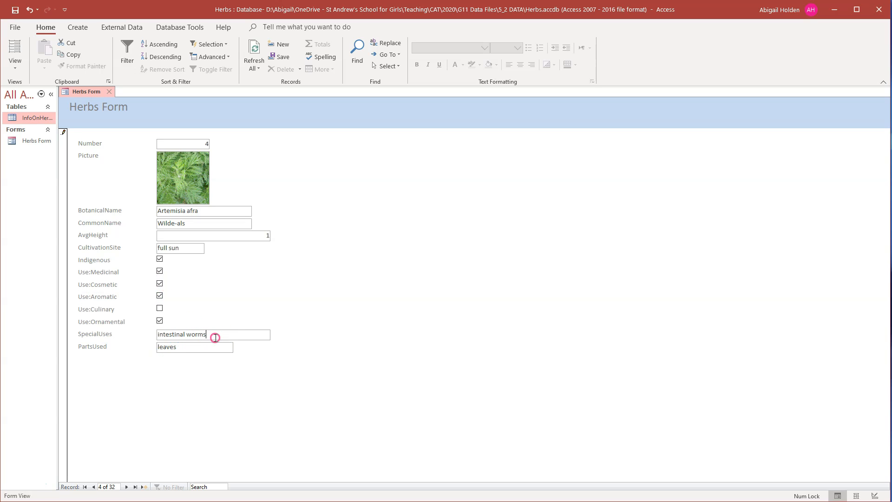
pyautogui.click(159, 295)
pyautogui.click(160, 283)
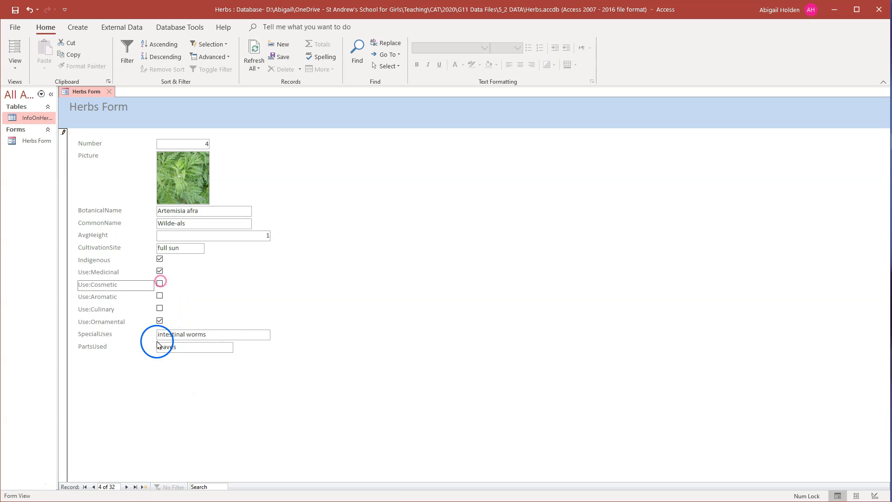
# - Clear Use:Aromatic on the fifth record, Rooibos, and store the change by moving off the record and back
pyautogui.click(126, 486)
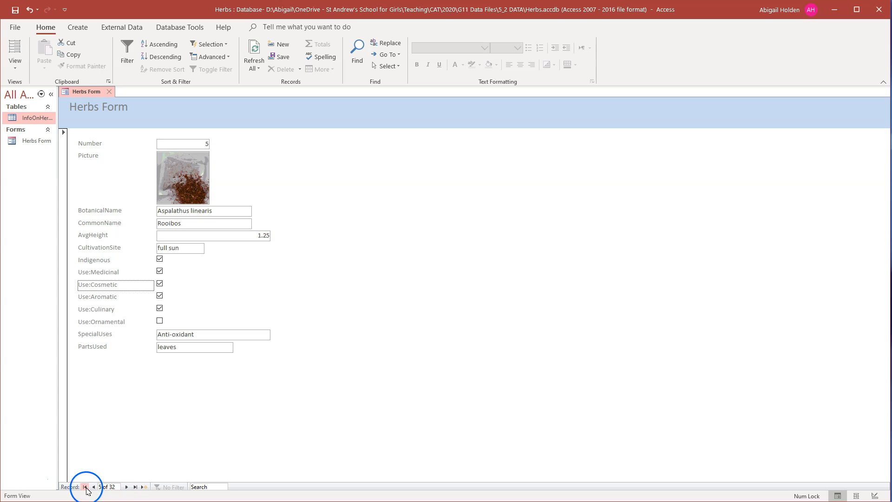
pyautogui.click(160, 295)
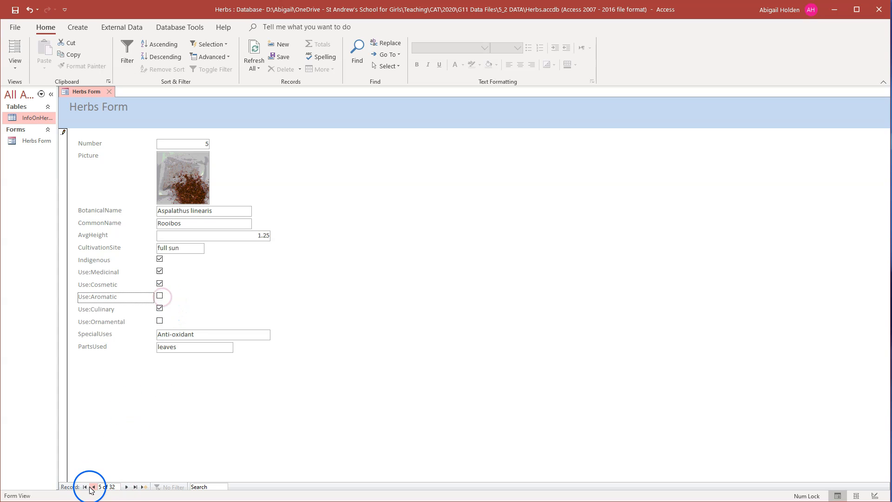
pyautogui.click(90, 487)
pyautogui.click(127, 486)
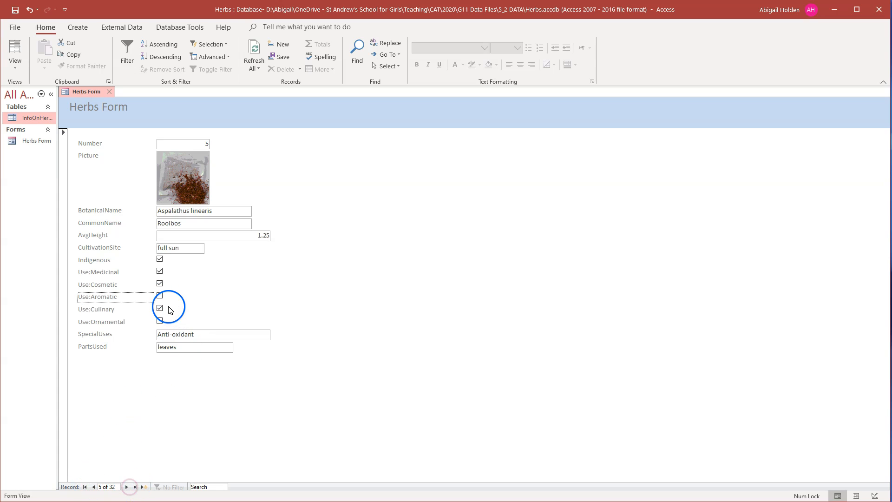
# - Start a new blank record, open its Picture field's attachments, and close them without adding a file
pyautogui.click(143, 487)
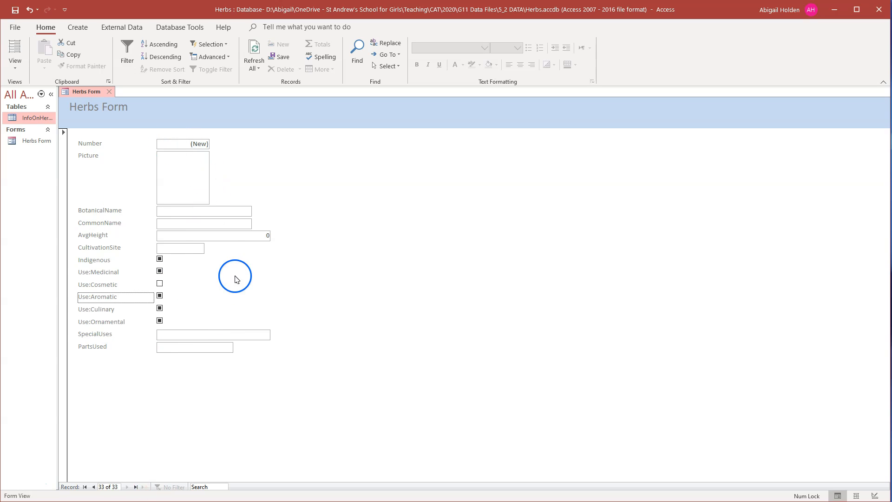
pyautogui.doubleClick(166, 175)
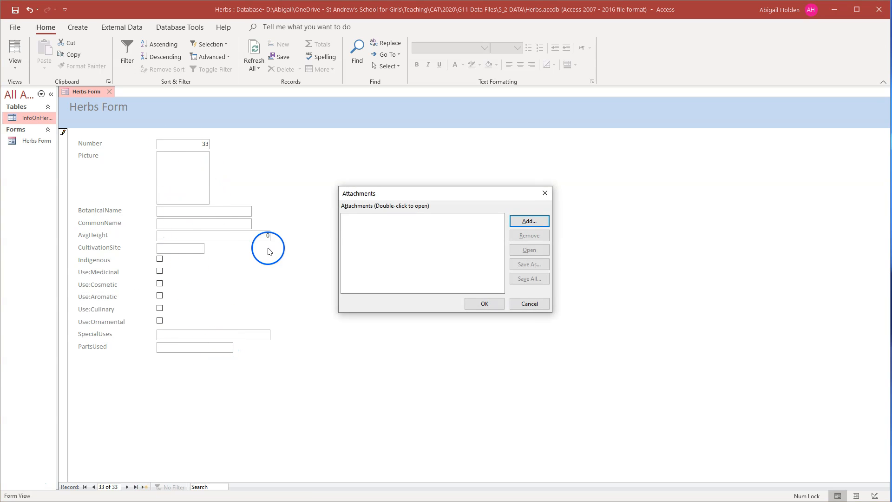
pyautogui.click(543, 192)
pyautogui.click(22, 478)
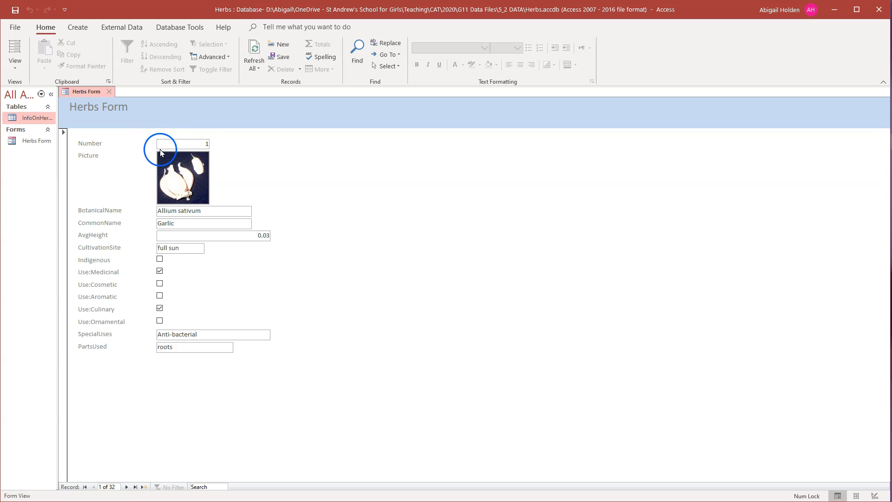
# - Examine the Number and BotanicalName fields of the first record, and browse forward to the third record
pyautogui.click(202, 142)
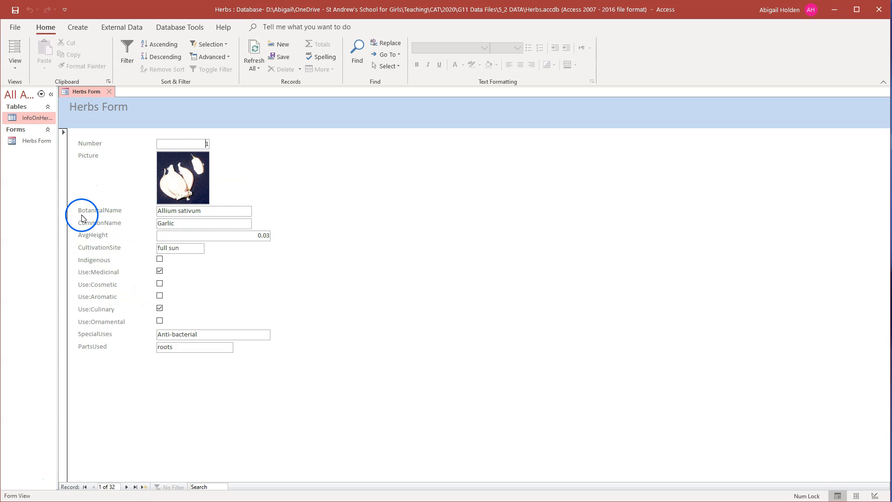
pyautogui.click(202, 214)
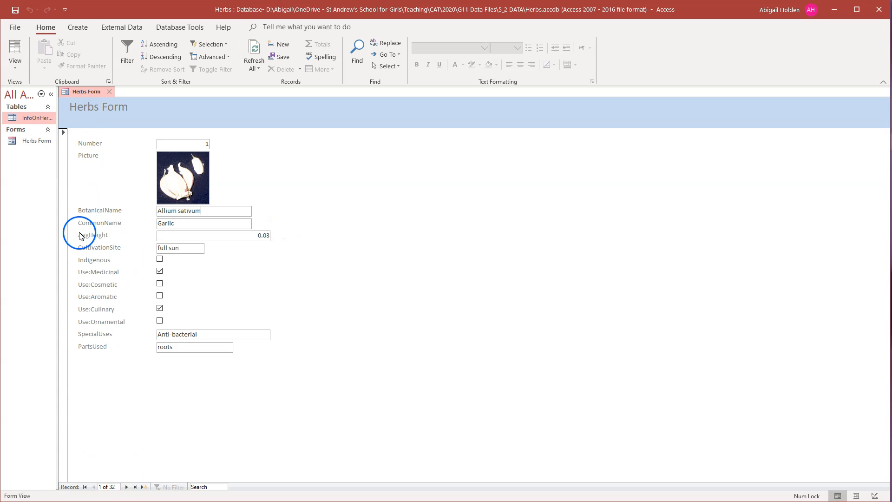
pyautogui.click(125, 487)
pyautogui.click(125, 487)
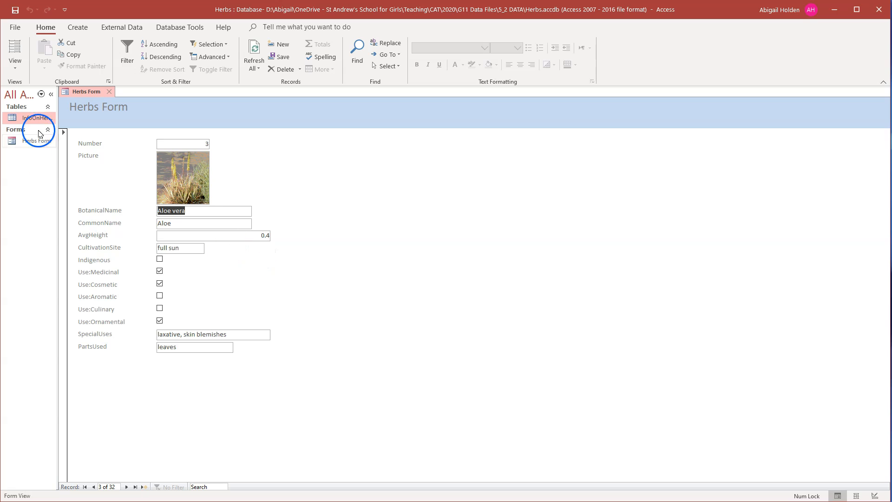
# - In Design View, extend the form footer to about 1 cm high and widen the form to about 20 cm
pyautogui.click(16, 62)
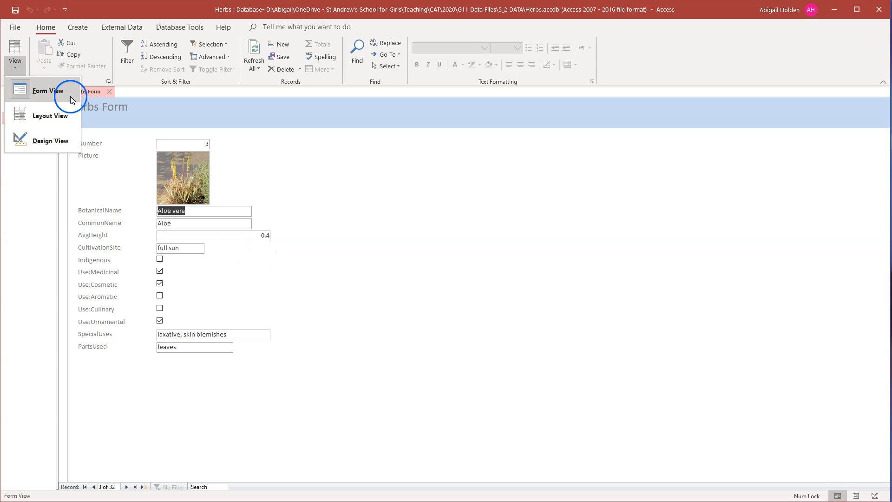
pyautogui.click(45, 147)
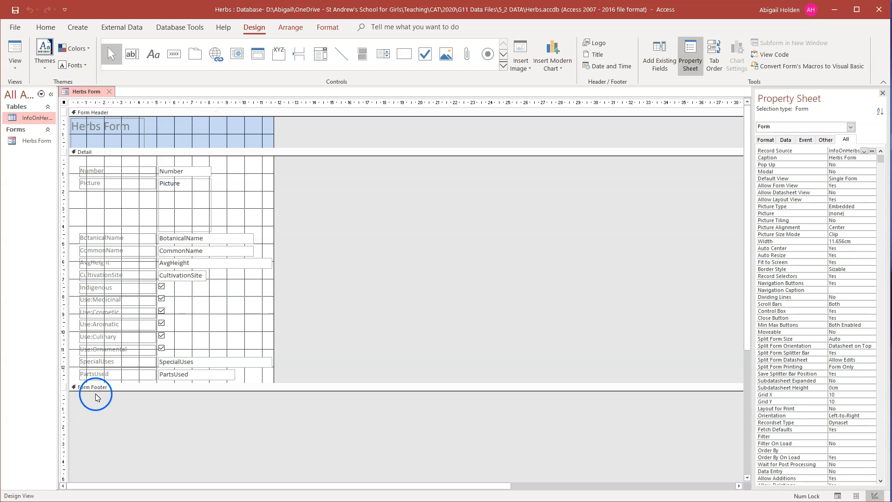
pyautogui.moveTo(95, 392)
pyautogui.mouseDown()
pyautogui.moveTo(95, 417)
pyautogui.moveTo(97, 408)
pyautogui.mouseUp()
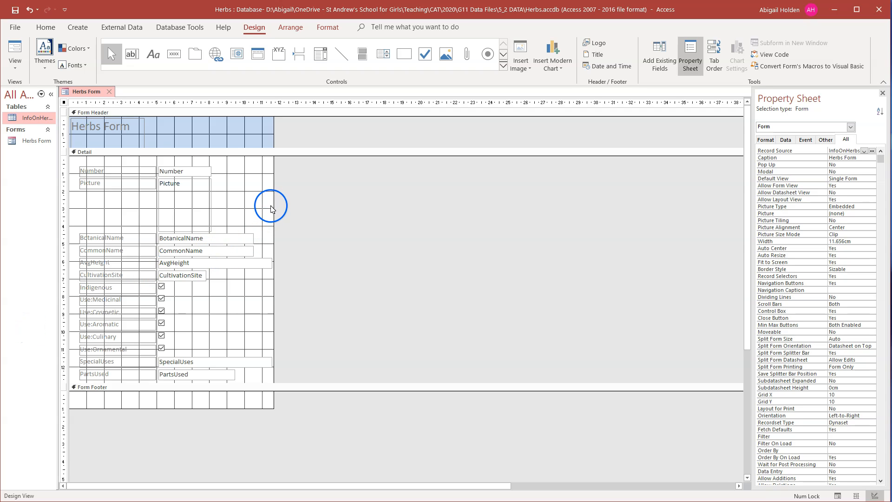
pyautogui.moveTo(275, 205); pyautogui.dragTo(420, 207)
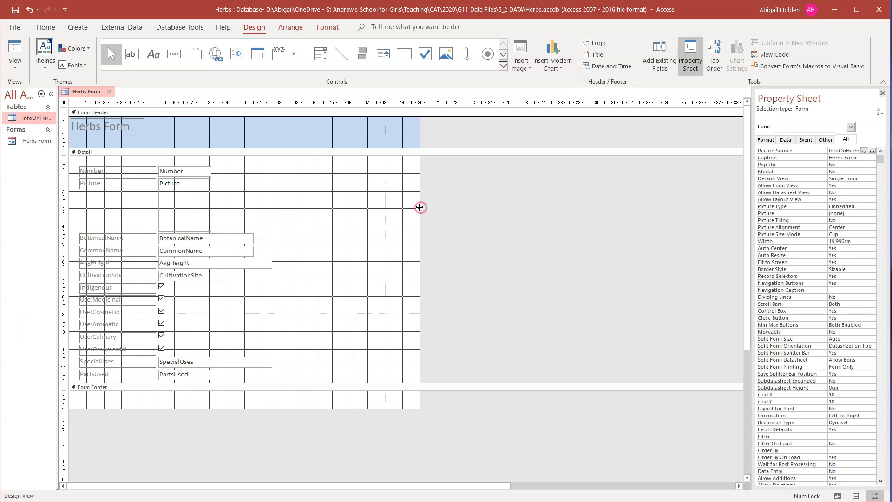
# - Change the caption of the BotanicalName label to "Botanical Name", leaving its text box as it is
pyautogui.click(102, 238)
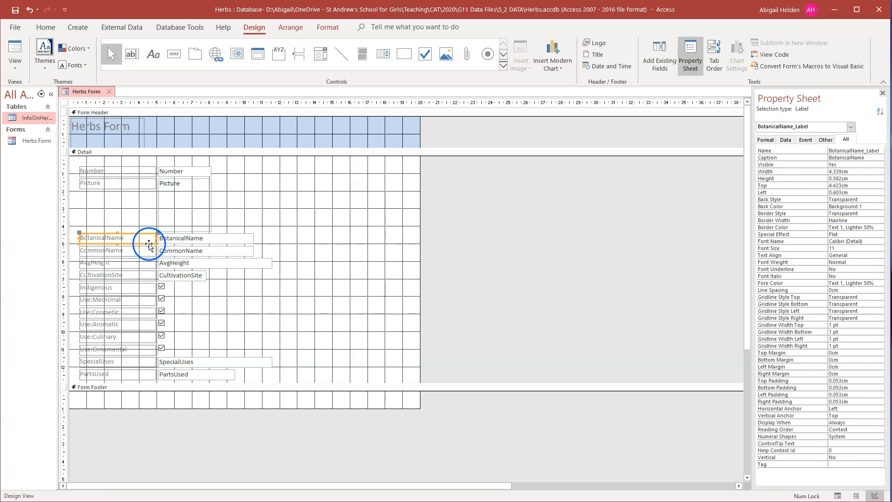
pyautogui.click(163, 238)
pyautogui.click(123, 242)
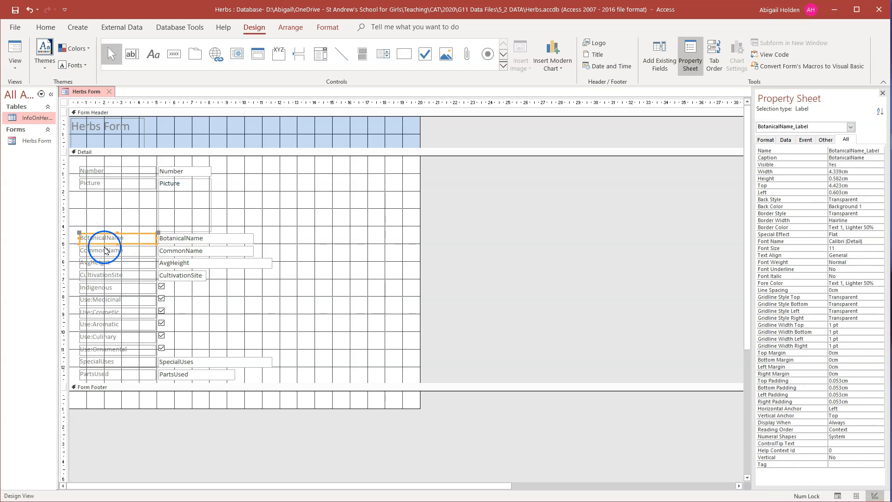
pyautogui.click(182, 239)
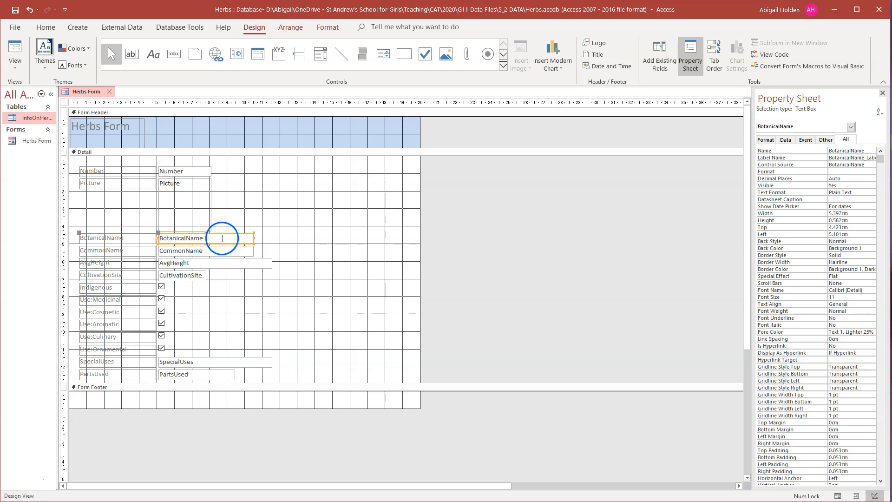
pyautogui.click(205, 238)
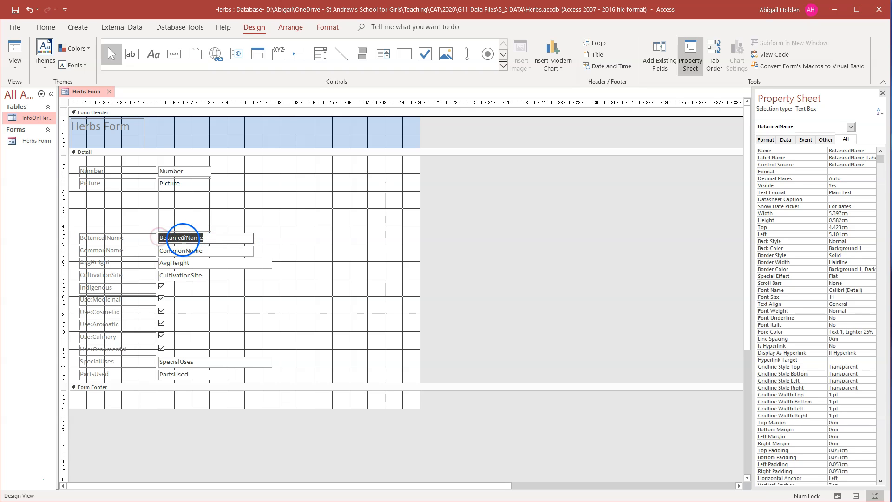
pyautogui.click(114, 237)
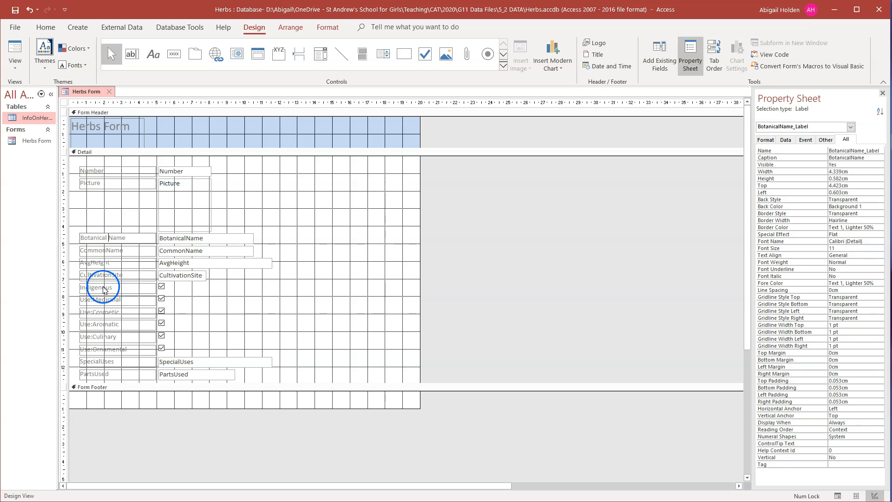
# - Try changing the field name inside the BotanicalName text box to "Botanical Name" with a space
pyautogui.click(179, 238)
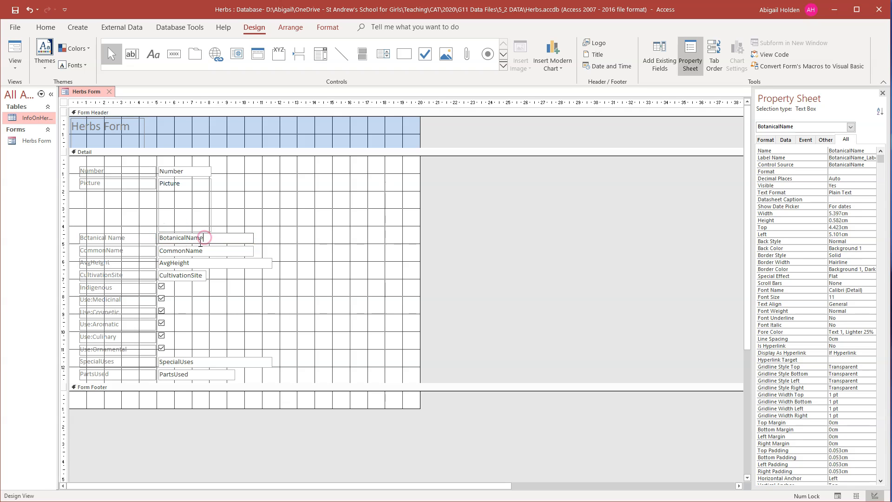
pyautogui.click(224, 218)
pyautogui.click(191, 242)
pyautogui.click(272, 258)
pyautogui.click(241, 240)
pyautogui.click(236, 205)
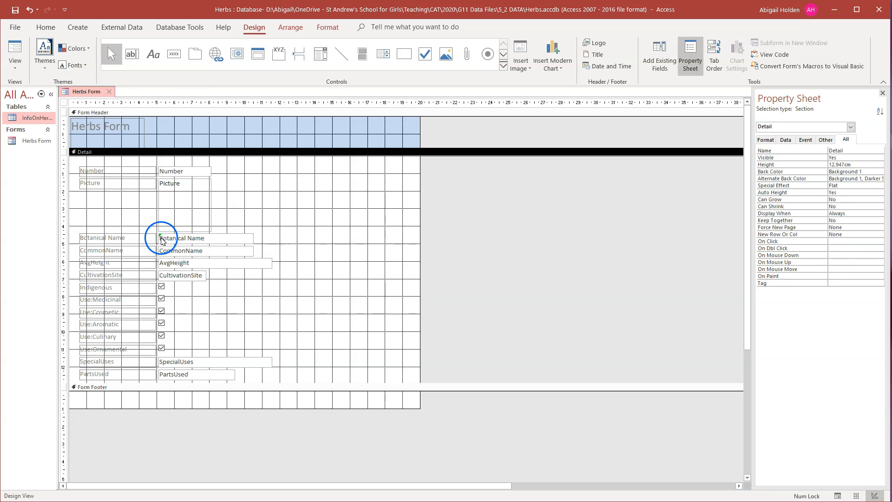
# - Check the error options of the Botanical Name text box and restore its control source to BotanicalName
pyautogui.click(161, 241)
pyautogui.click(149, 238)
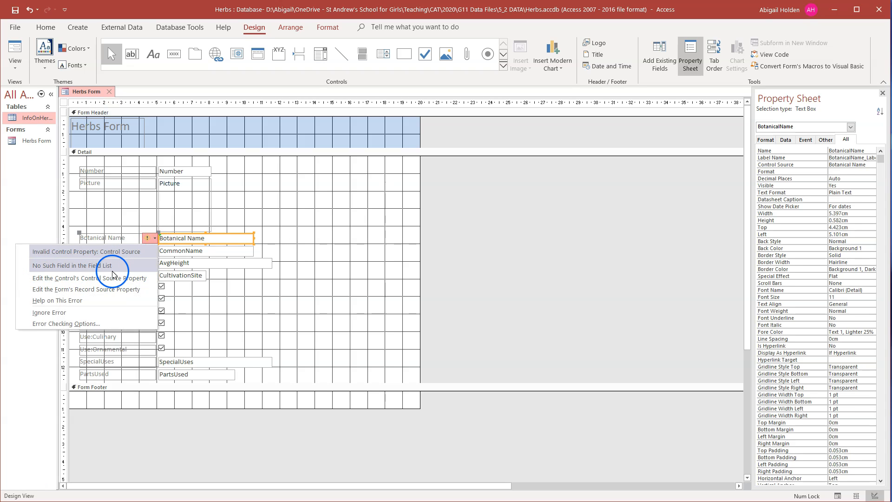
pyautogui.click(188, 238)
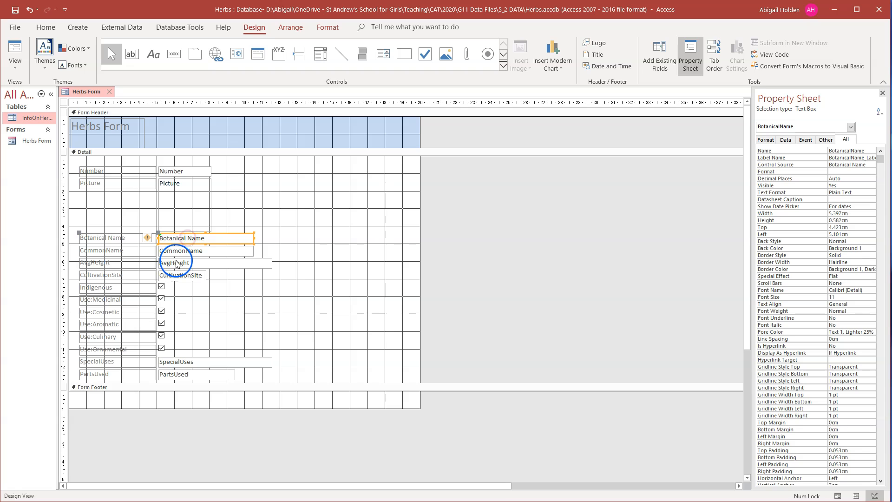
pyautogui.press('BackSpace')
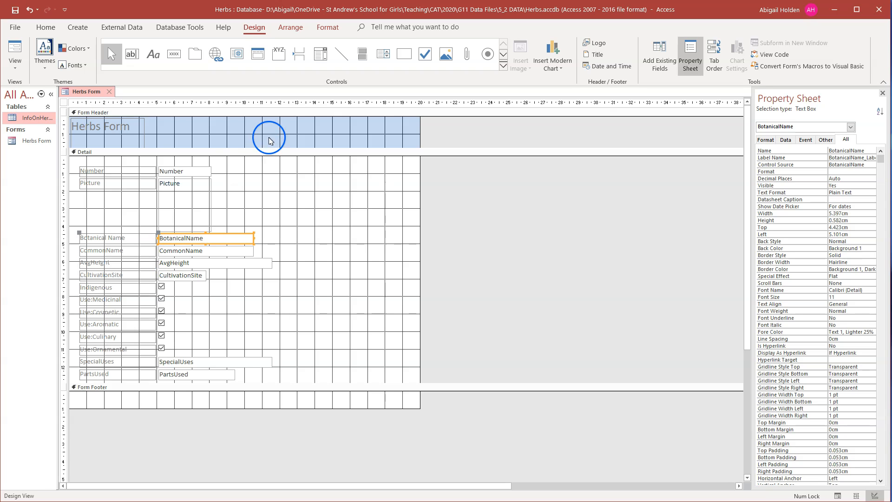
# - Set the BotanicalName text box's control source to "Botanical Name" again and check the form in Form View
pyautogui.click(299, 224)
pyautogui.click(201, 242)
pyautogui.click(185, 238)
pyautogui.click(357, 236)
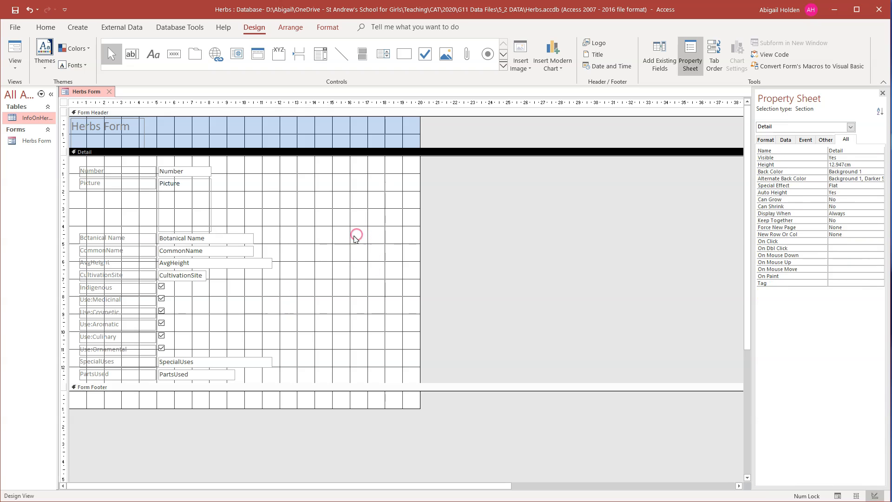
pyautogui.click(20, 55)
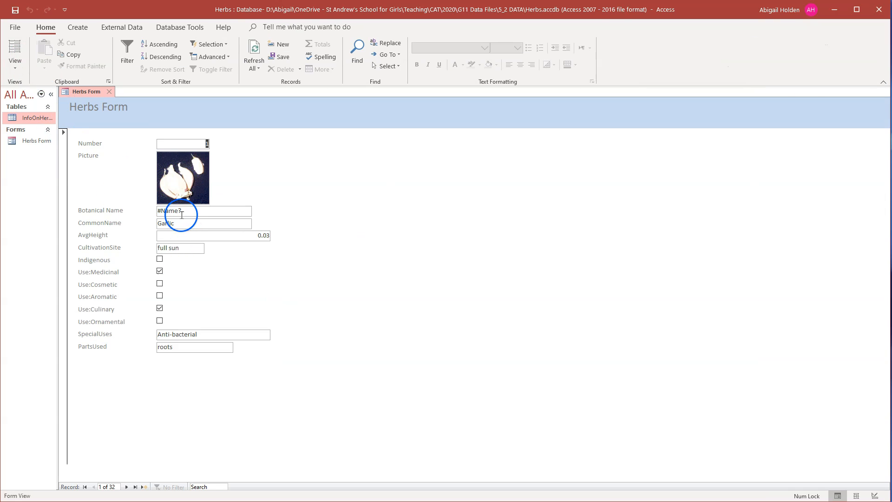
# - Return to Design View and remove the space so the text box is bound to BotanicalName
pyautogui.click(15, 63)
pyautogui.click(29, 144)
pyautogui.click(162, 244)
pyautogui.click(186, 237)
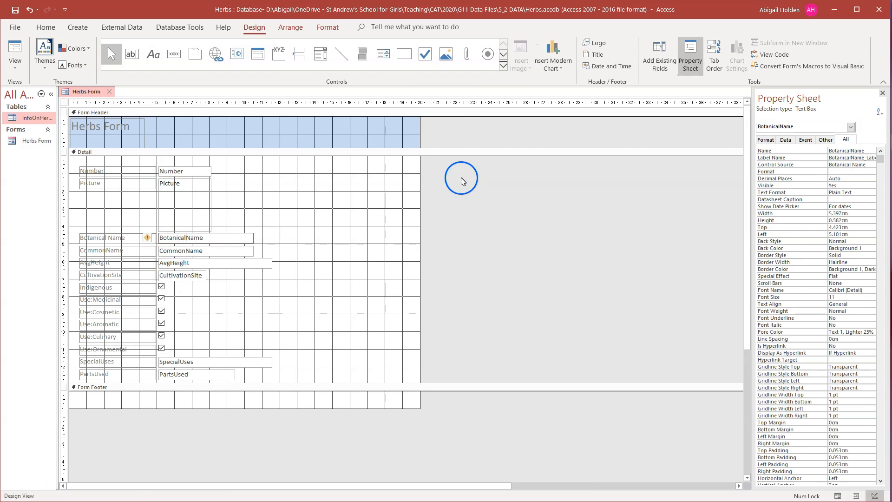
pyautogui.click(343, 238)
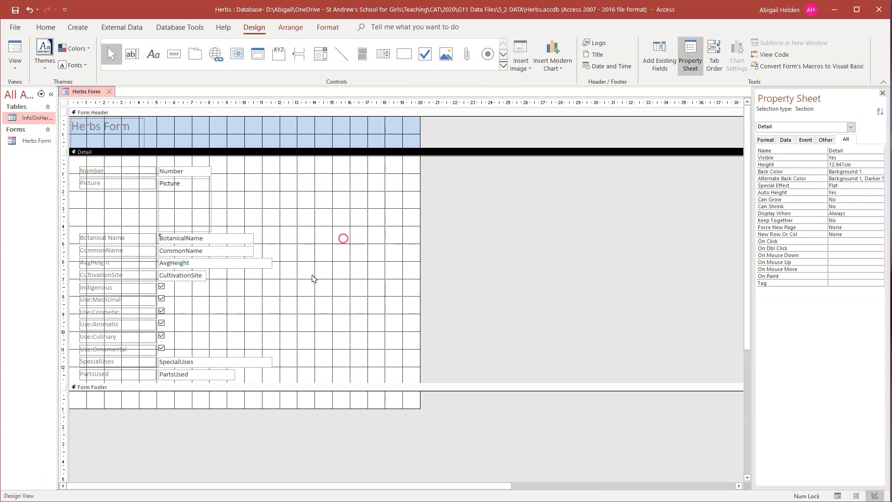
# - Move the Botanical Name label and its text box together beside the Number field, about 8.5 cm from the left and 0.6 cm from the top
pyautogui.click(184, 242)
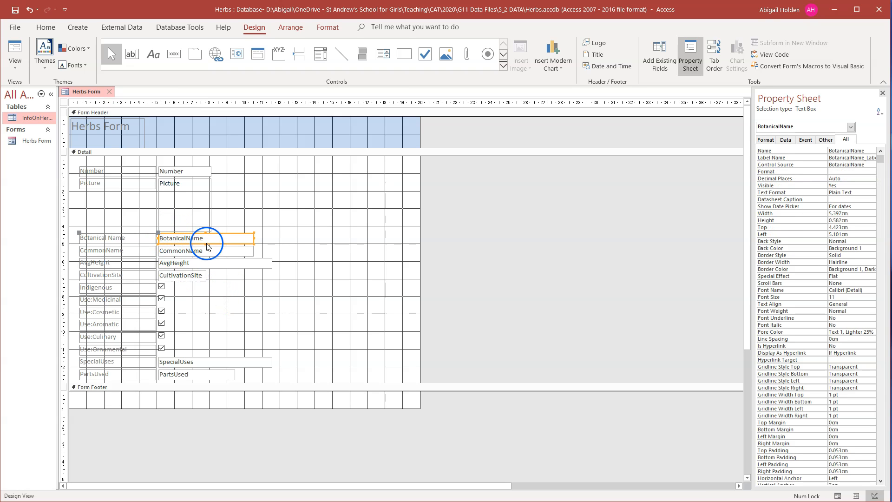
pyautogui.click(95, 235)
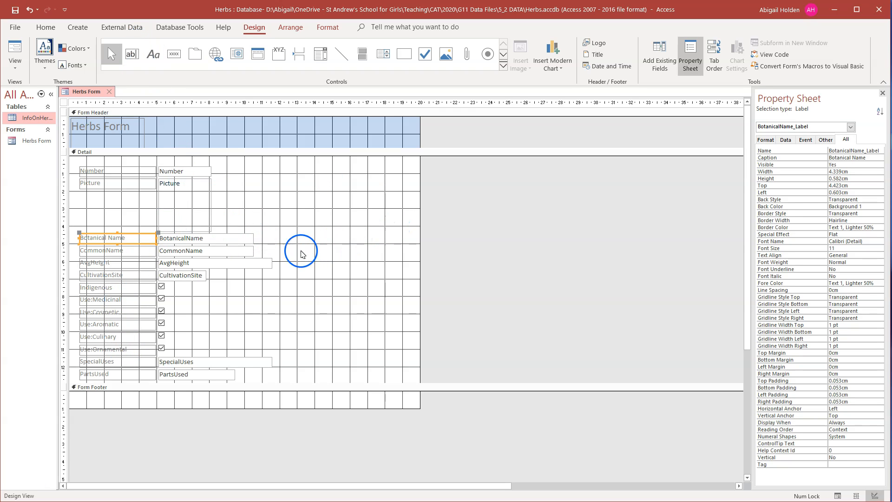
pyautogui.moveTo(101, 232); pyautogui.dragTo(95, 230)
pyautogui.click(114, 224)
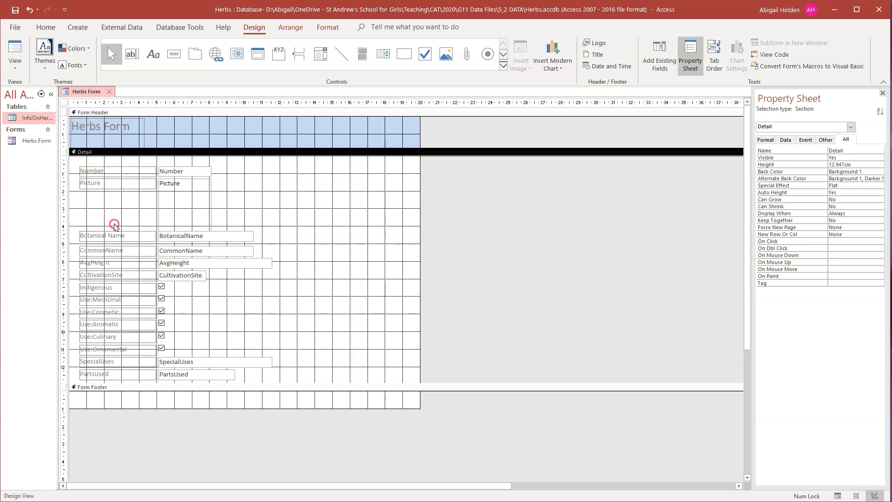
pyautogui.click(125, 235)
pyautogui.moveTo(124, 232); pyautogui.dragTo(264, 170)
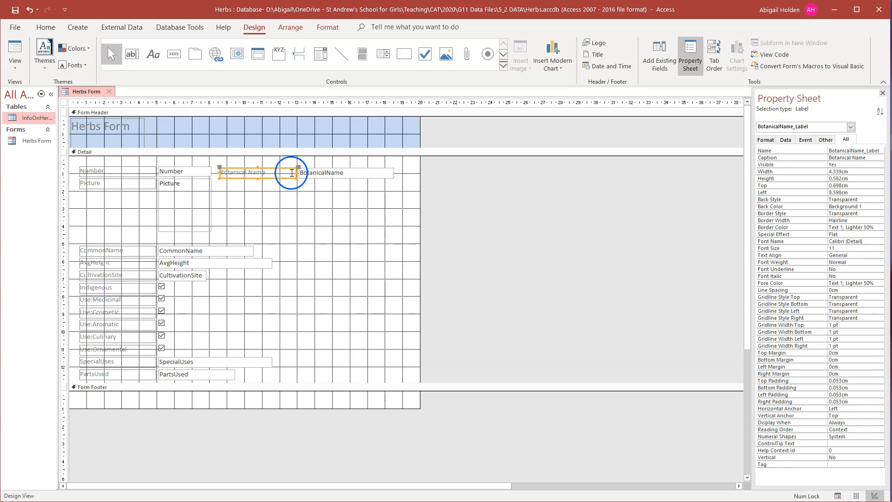
pyautogui.moveTo(286, 168)
pyautogui.mouseDown()
pyautogui.moveTo(288, 192)
pyautogui.moveTo(283, 166)
pyautogui.mouseUp()
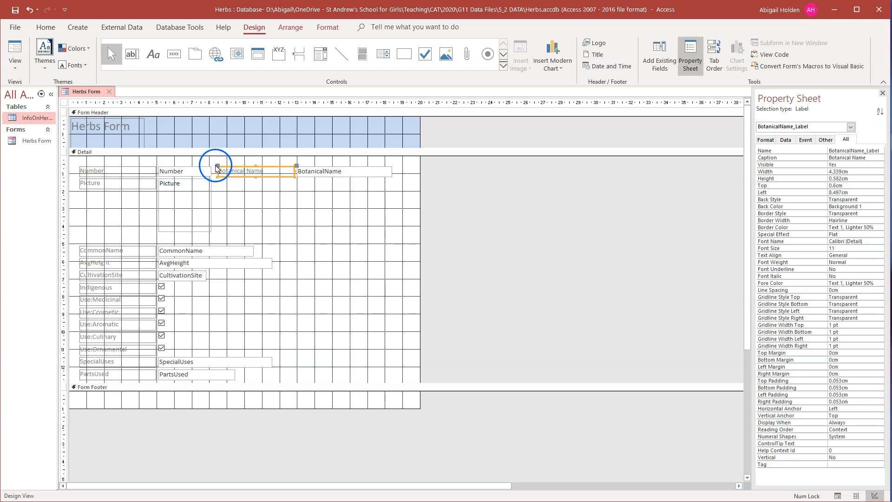
# - Shift only the Botanical Name label to about 8.4 cm from the left, and raise label and text box to about 0.5 cm
pyautogui.moveTo(218, 164)
pyautogui.mouseDown()
pyautogui.moveTo(252, 199)
pyautogui.moveTo(292, 179)
pyautogui.moveTo(237, 154)
pyautogui.moveTo(217, 166)
pyautogui.mouseUp()
pyautogui.click(252, 199)
pyautogui.click(242, 219)
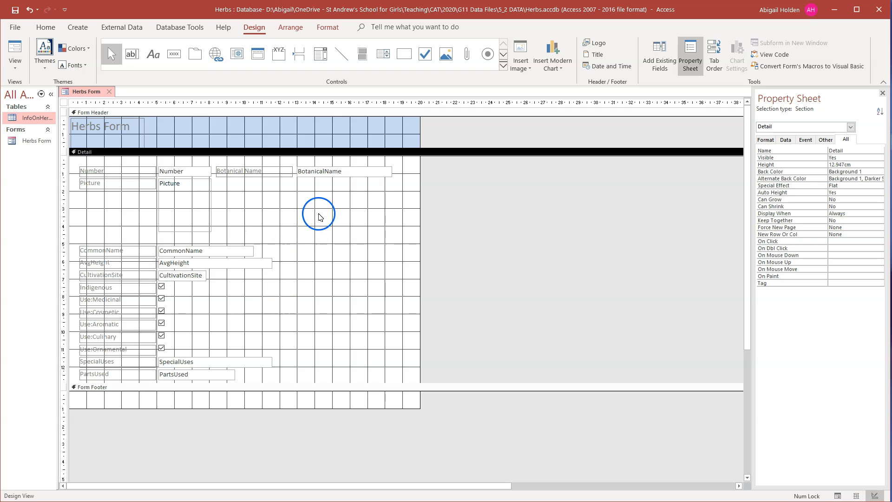
pyautogui.moveTo(224, 177); pyautogui.dragTo(225, 164)
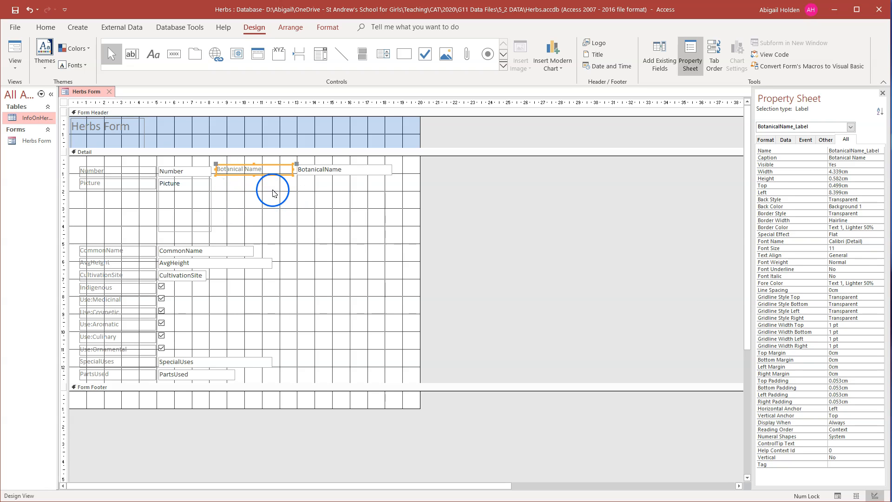
# - Format the Botanical Name label with the Algerian font, black Text 1 font colour and an Accent 5, Lighter 80% background
pyautogui.click(321, 28)
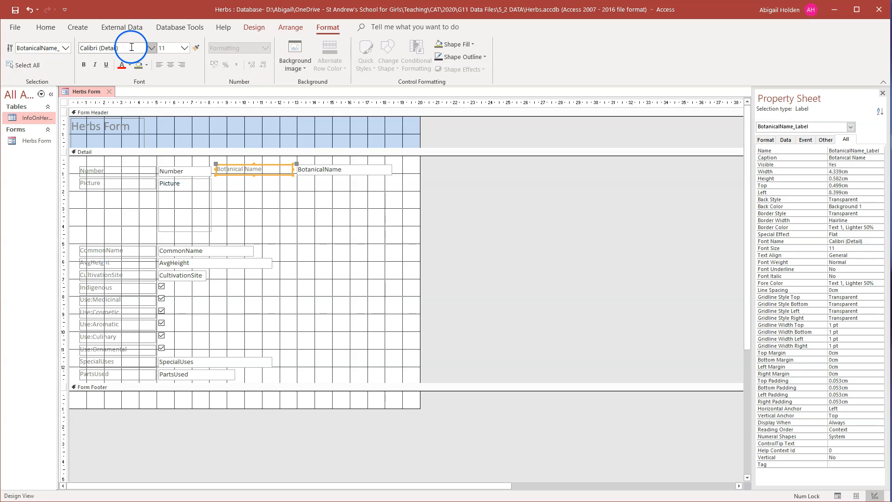
pyautogui.click(155, 50)
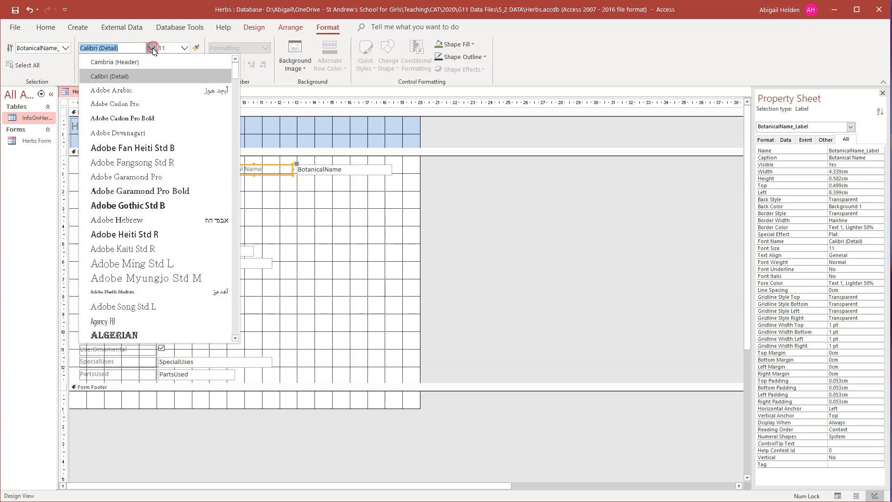
pyautogui.click(110, 331)
pyautogui.click(130, 65)
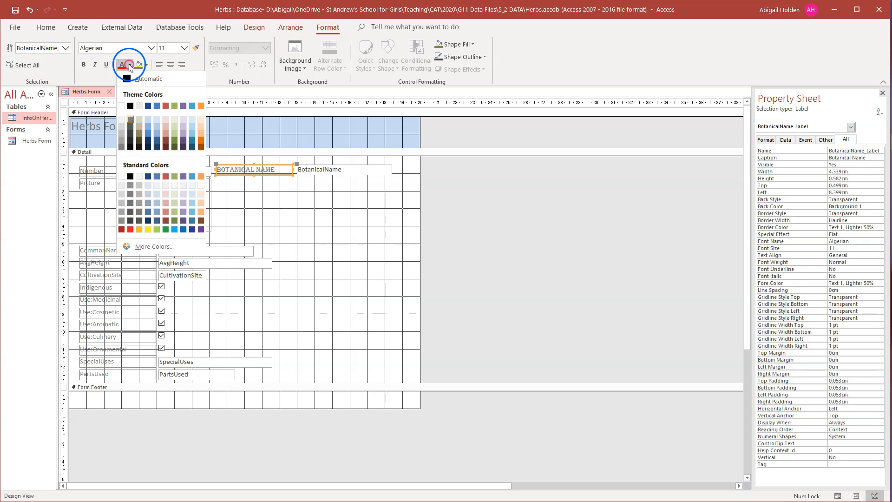
pyautogui.click(130, 106)
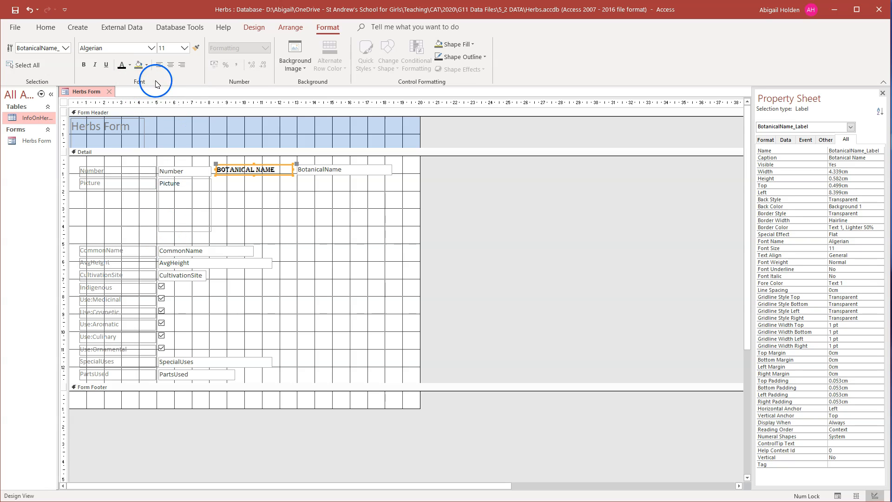
pyautogui.click(145, 65)
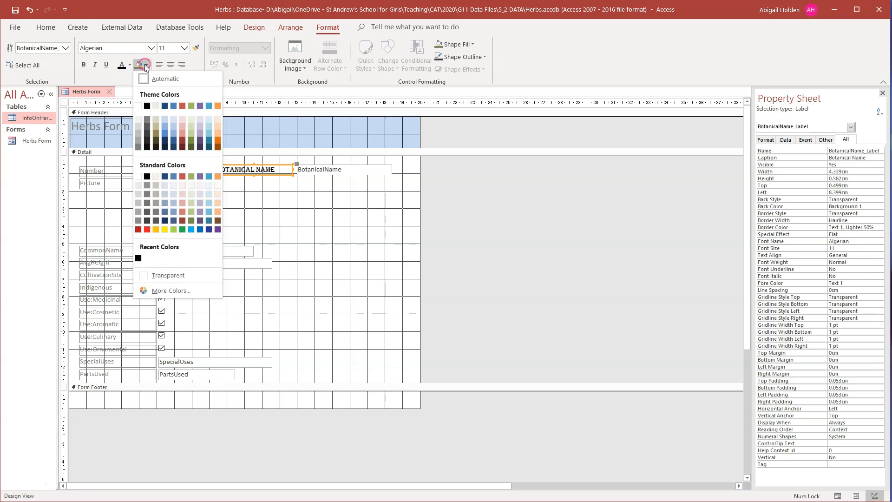
pyautogui.click(212, 120)
pyautogui.click(295, 205)
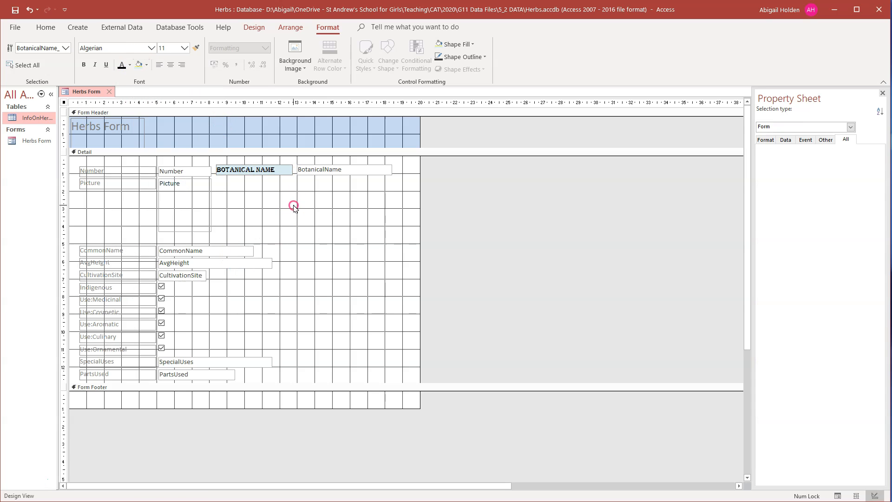
# - Make the BotanicalName text box bold and set the Botanical Name label's outline to transparent
pyautogui.click(303, 169)
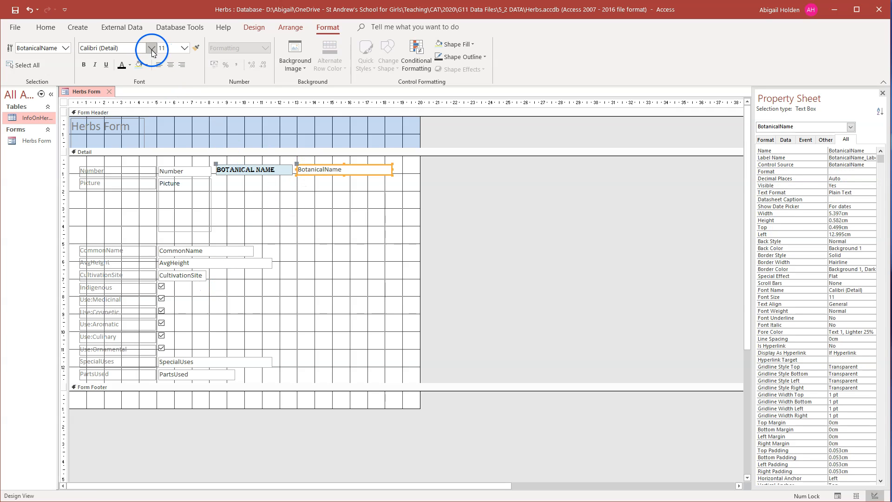
pyautogui.click(84, 64)
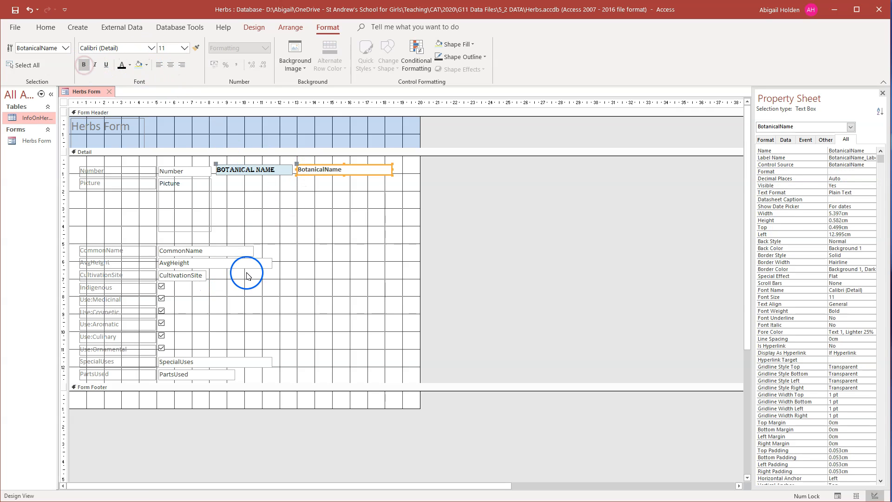
pyautogui.click(287, 170)
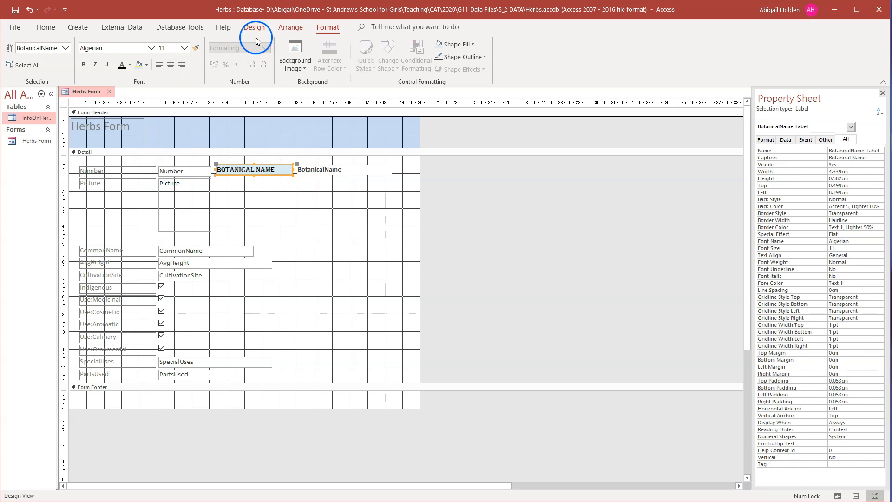
pyautogui.click(483, 56)
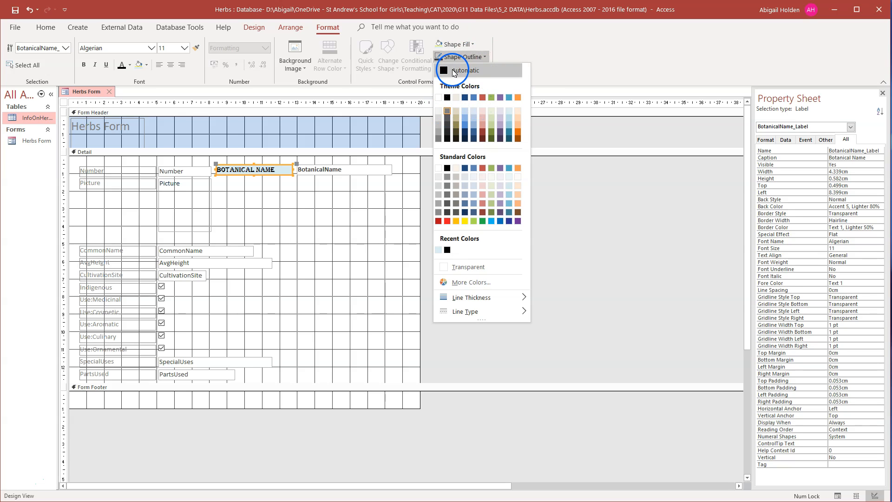
pyautogui.click(455, 266)
pyautogui.click(279, 243)
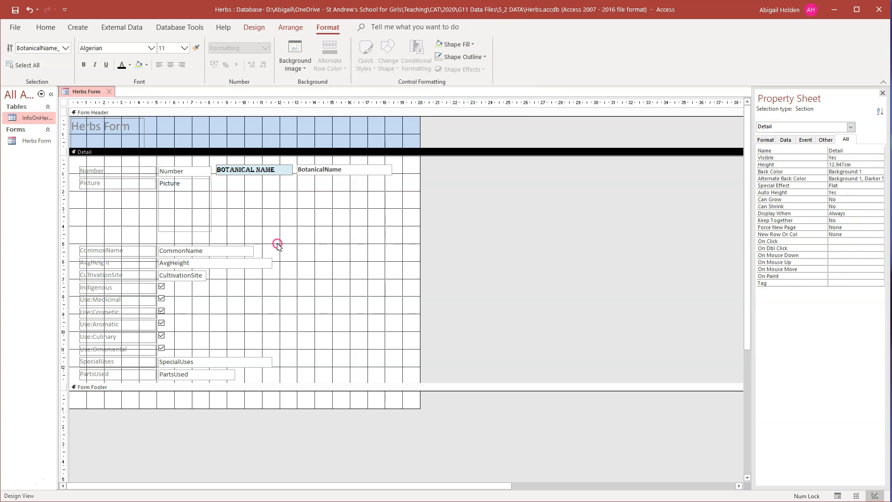
pyautogui.click(315, 168)
pyautogui.click(284, 168)
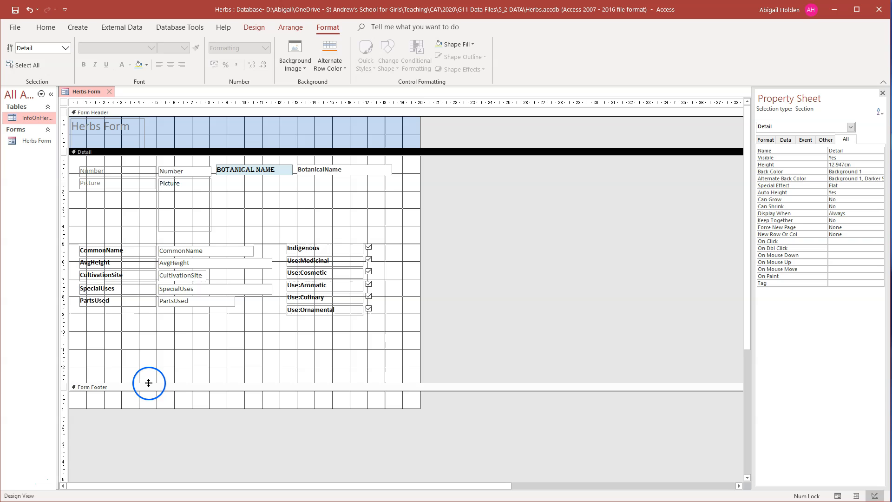
# - Reduce the Detail section's height to about 10.8 cm by moving the form footer up
pyautogui.moveTo(149, 381); pyautogui.dragTo(155, 344)
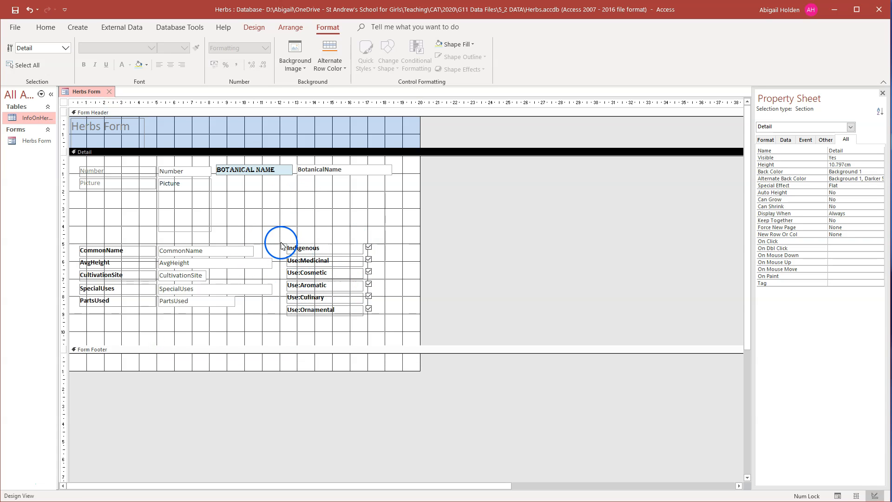
pyautogui.moveTo(220, 231); pyautogui.dragTo(221, 309)
pyautogui.click(205, 275)
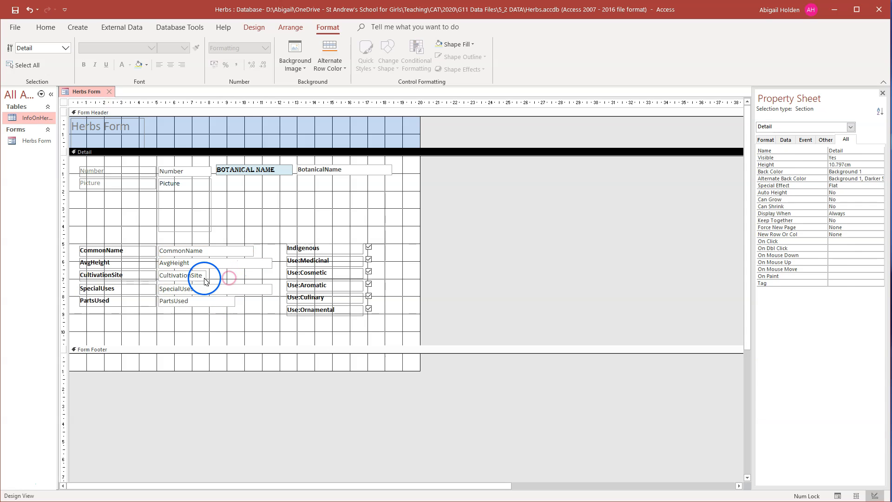
# - Resize the CultivationSite, AvgHeight, SpecialUses and CommonName text boxes so their right edges line up at about 10 cm
pyautogui.moveTo(207, 275); pyautogui.dragTo(244, 260)
pyautogui.click(269, 263)
pyautogui.click(271, 291)
pyautogui.moveTo(272, 288); pyautogui.dragTo(245, 287)
pyautogui.click(247, 250)
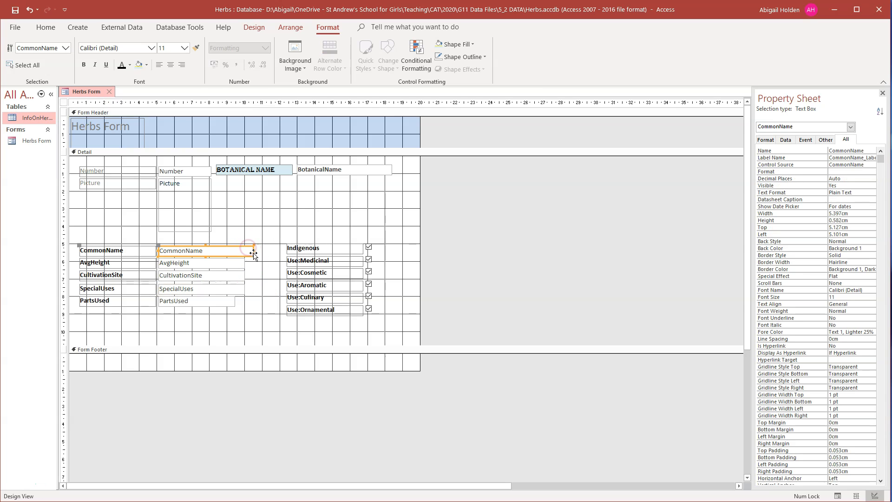
pyautogui.moveTo(253, 251); pyautogui.dragTo(245, 251)
pyautogui.click(243, 252)
pyautogui.click(277, 232)
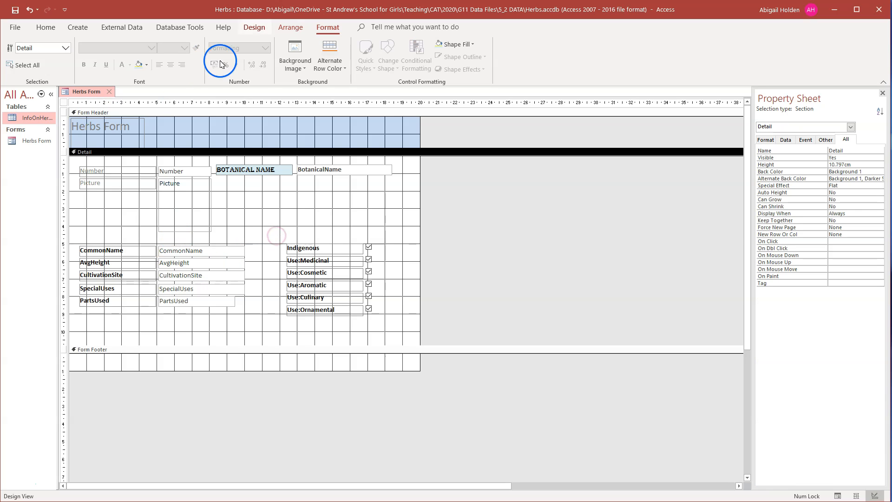
# - Draw a rectangle about 6.6 cm wide and 5.5 cm high around the Indigenous and Use check box fields
pyautogui.click(254, 28)
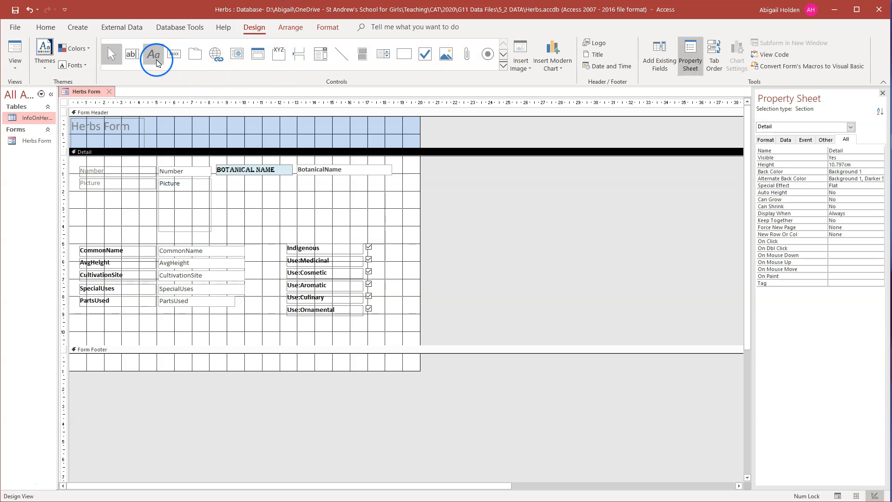
pyautogui.click(129, 53)
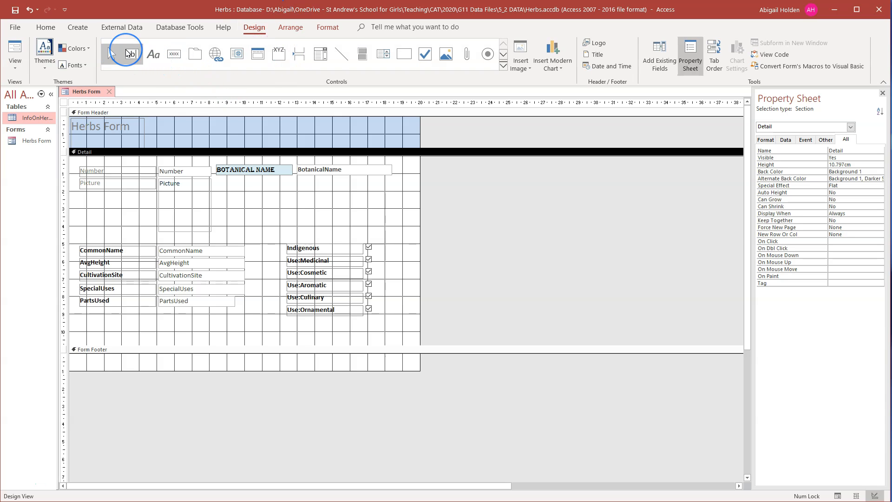
pyautogui.click(173, 54)
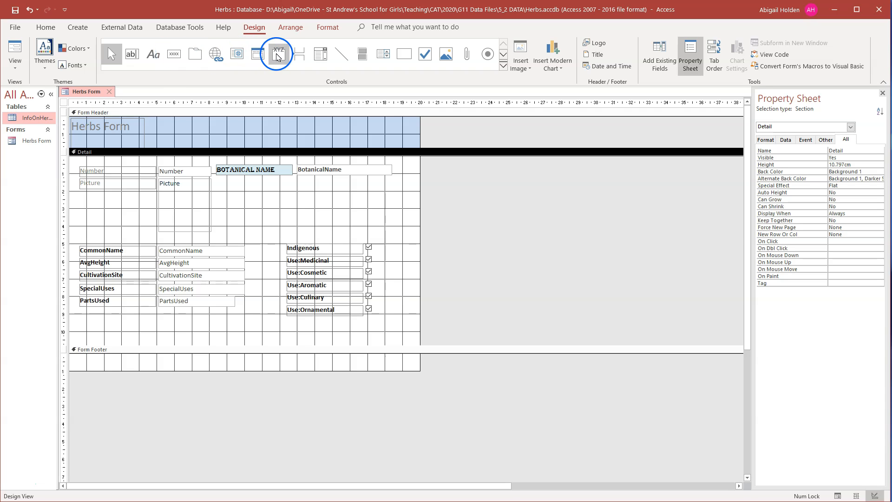
pyautogui.click(376, 55)
pyautogui.click(404, 54)
pyautogui.moveTo(274, 231); pyautogui.dragTo(390, 327)
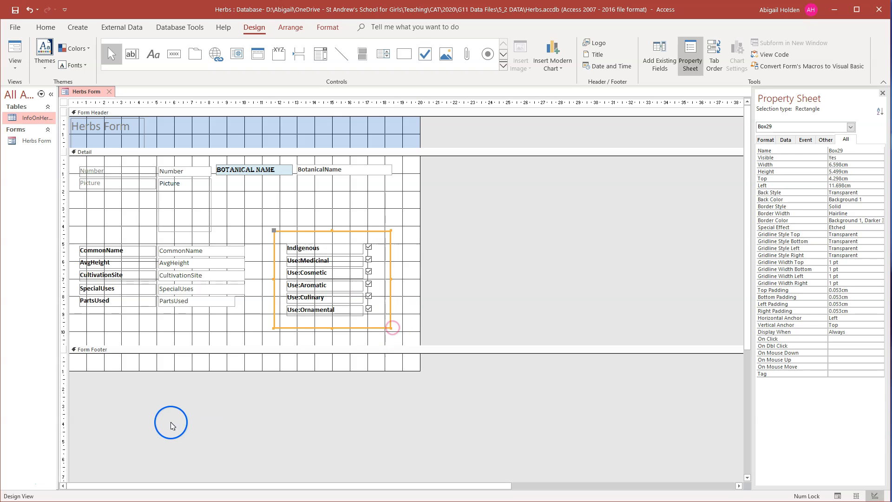
pyautogui.click(360, 204)
# - Increase the line thickness of the outline on the rectangle around the check box fields
pyautogui.click(343, 232)
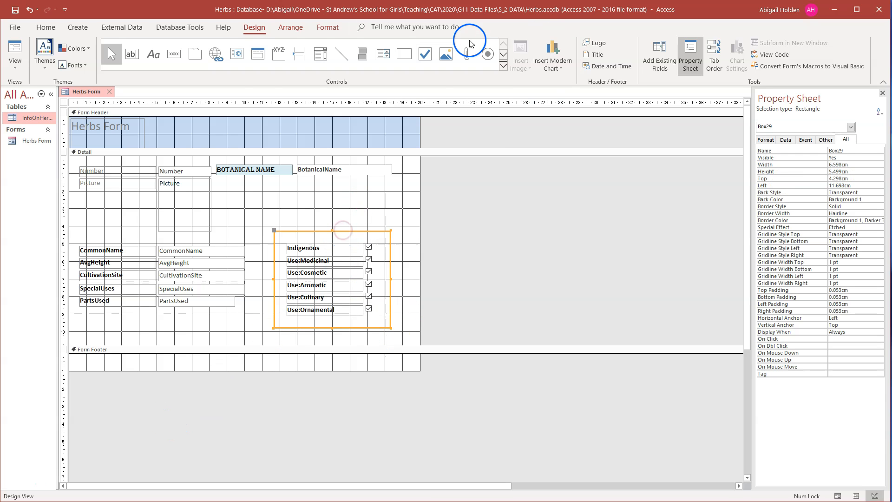
pyautogui.click(327, 27)
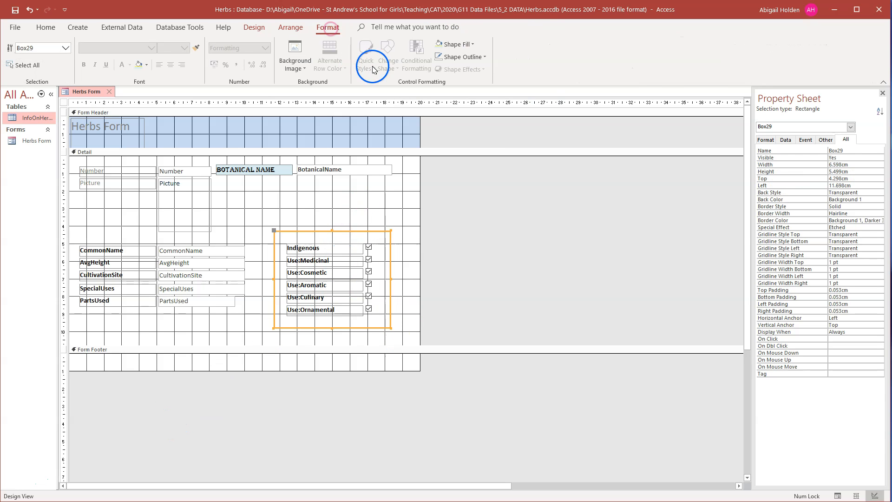
pyautogui.click(478, 57)
pyautogui.moveTo(513, 299)
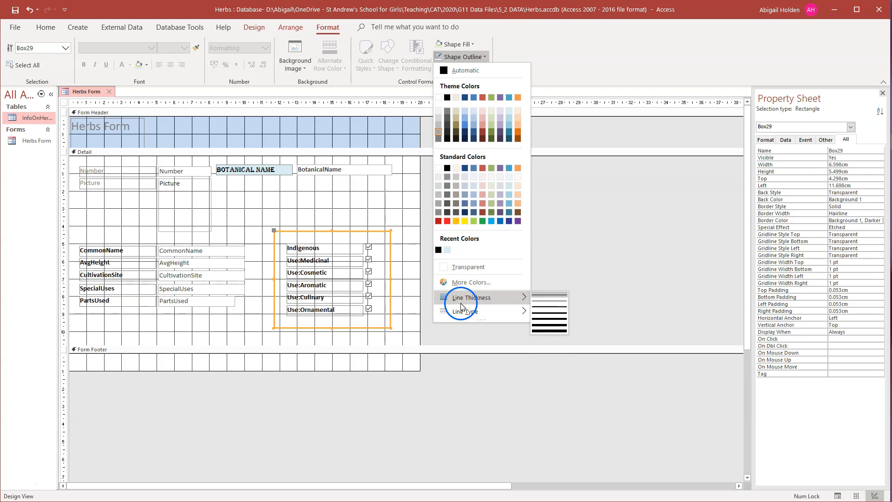
pyautogui.click(549, 320)
pyautogui.click(384, 199)
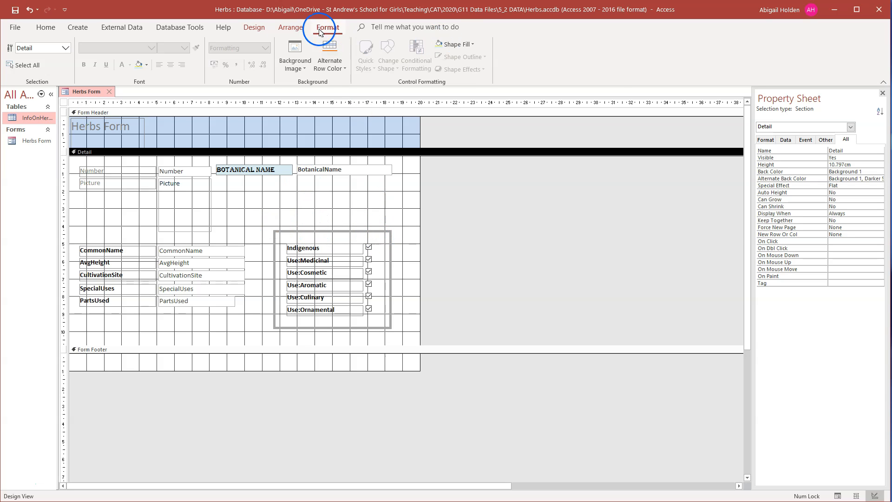
# - Insert the Harpagophytum.bmp picture at about 3.7 by 2.7 cm and place it in the form header about 15.7 cm from the left
pyautogui.click(267, 27)
pyautogui.click(152, 56)
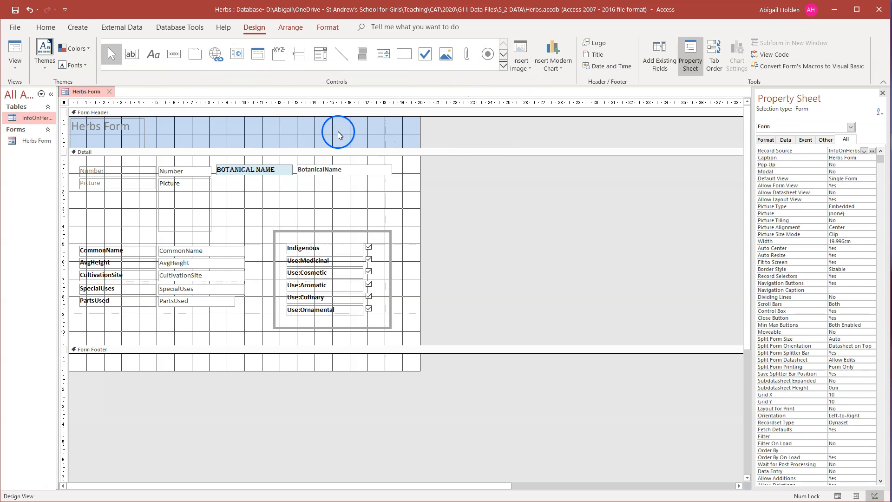
pyautogui.click(515, 69)
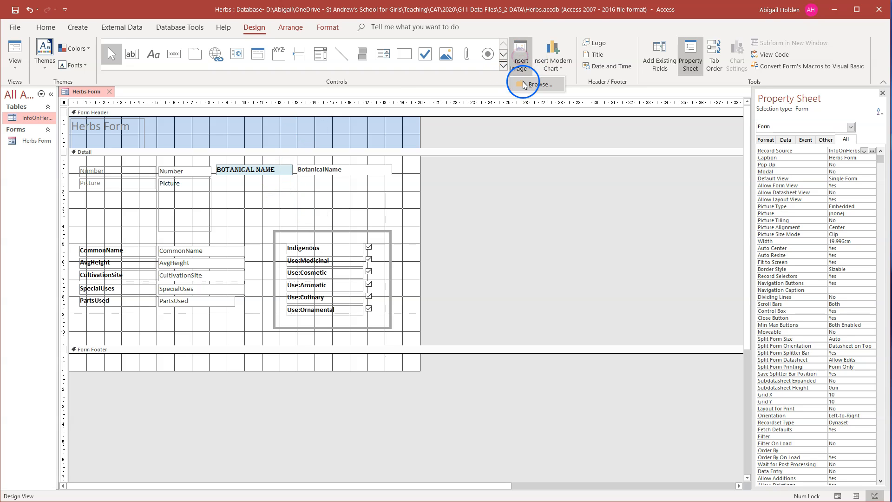
pyautogui.click(524, 88)
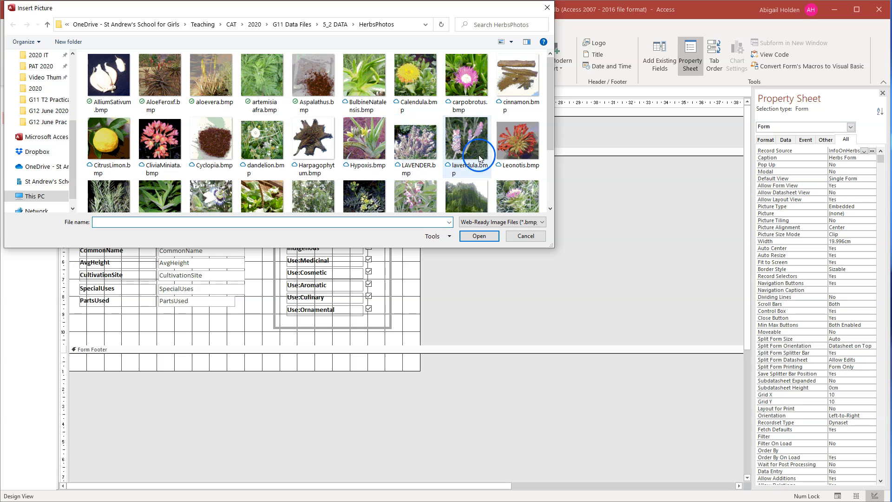
pyautogui.doubleClick(309, 141)
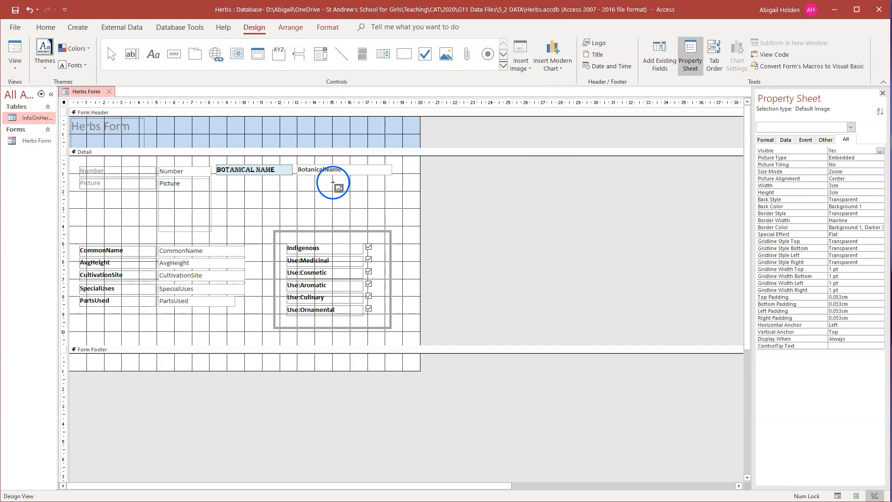
pyautogui.moveTo(332, 181); pyautogui.dragTo(398, 230)
pyautogui.moveTo(363, 190); pyautogui.dragTo(375, 129)
# - Preview the form in Form View, browse forward to record 4 and back to record 3, and return to Design View
pyautogui.click(13, 46)
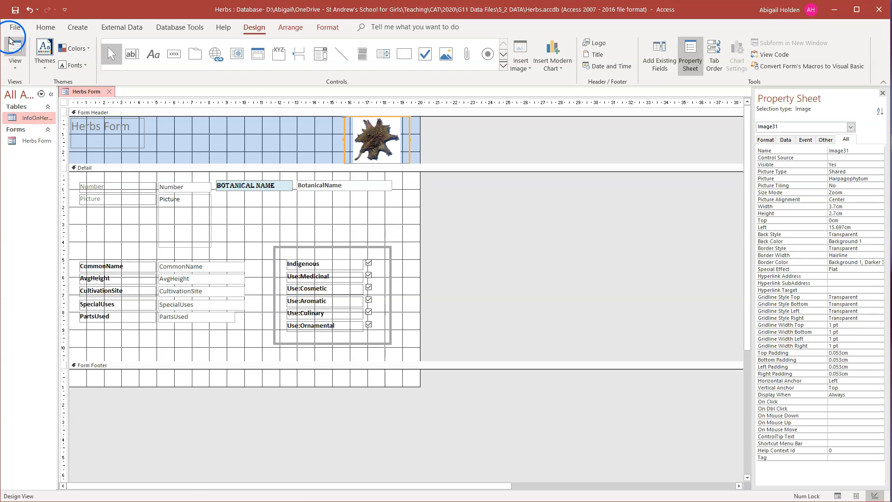
pyautogui.click(126, 486)
pyautogui.click(125, 486)
pyautogui.click(126, 486)
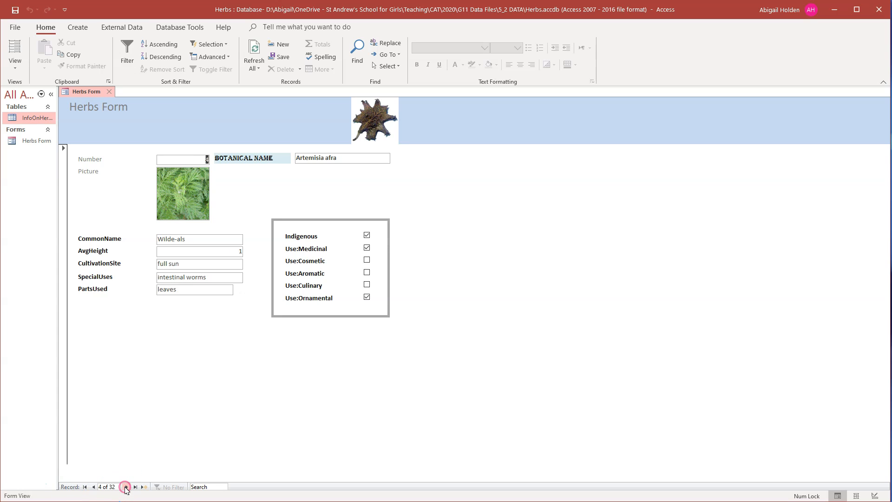
pyautogui.click(93, 487)
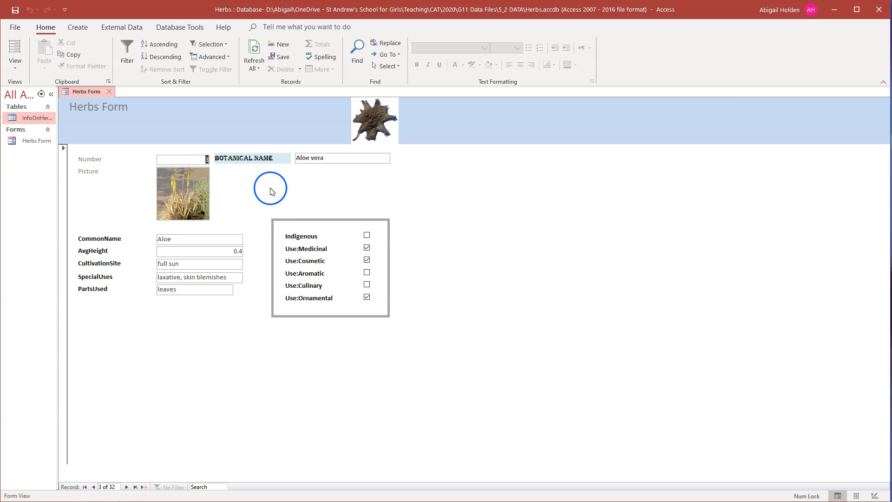
pyautogui.click(15, 65)
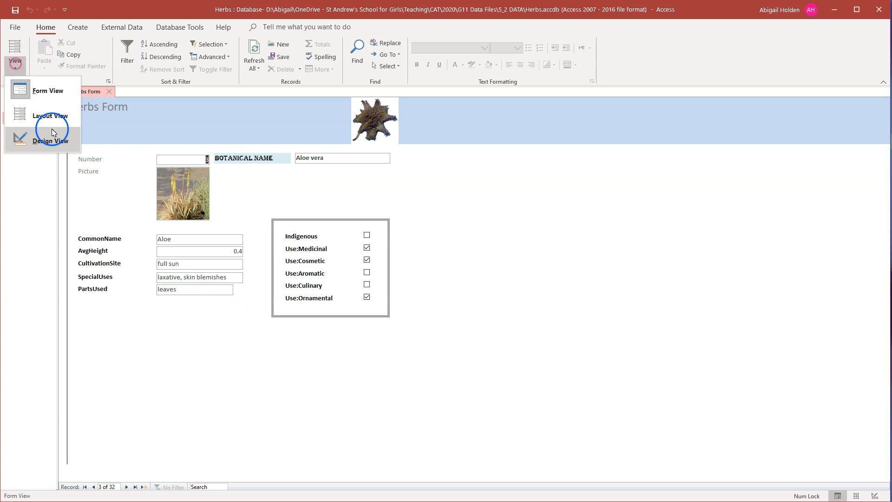
pyautogui.click(50, 140)
# - Select the labels and text boxes from CommonName to PartsUsed and review the available sizing, spacing and alignment options
pyautogui.click(154, 277)
pyautogui.moveTo(113, 255); pyautogui.dragTo(199, 329)
pyautogui.moveTo(114, 241); pyautogui.dragTo(181, 343)
pyautogui.moveTo(130, 259); pyautogui.dragTo(186, 326)
pyautogui.click(283, 24)
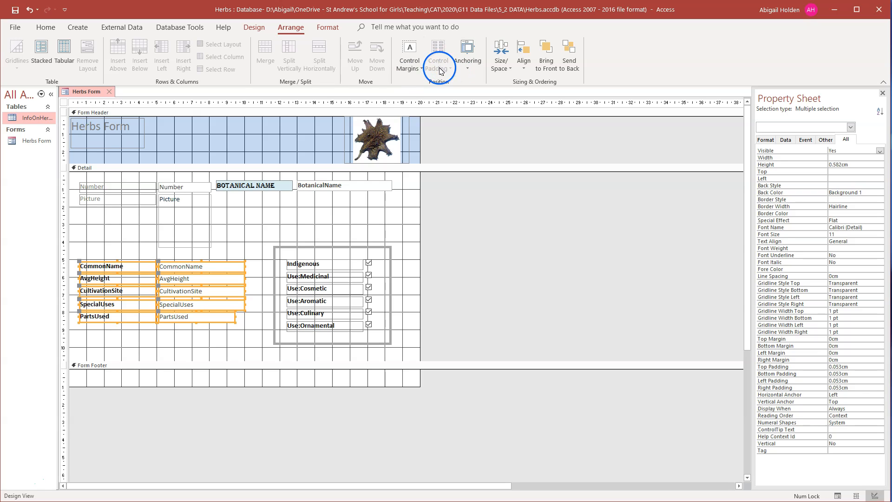
pyautogui.click(510, 67)
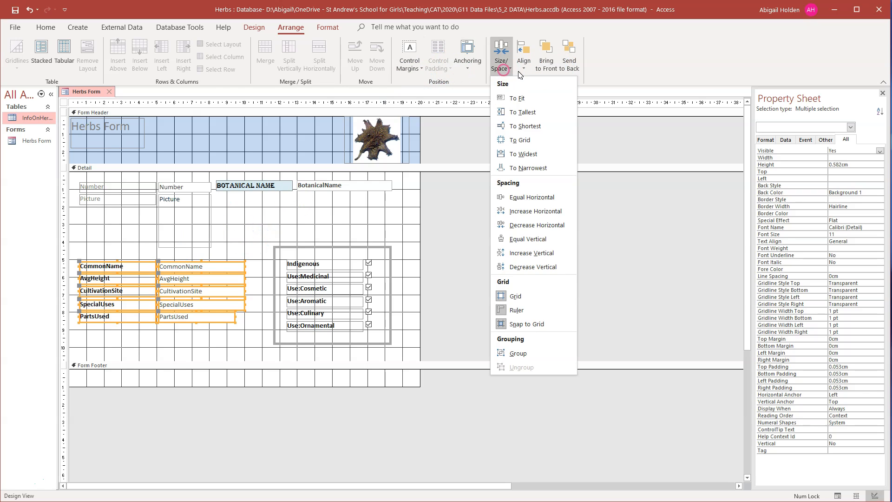
pyautogui.click(522, 72)
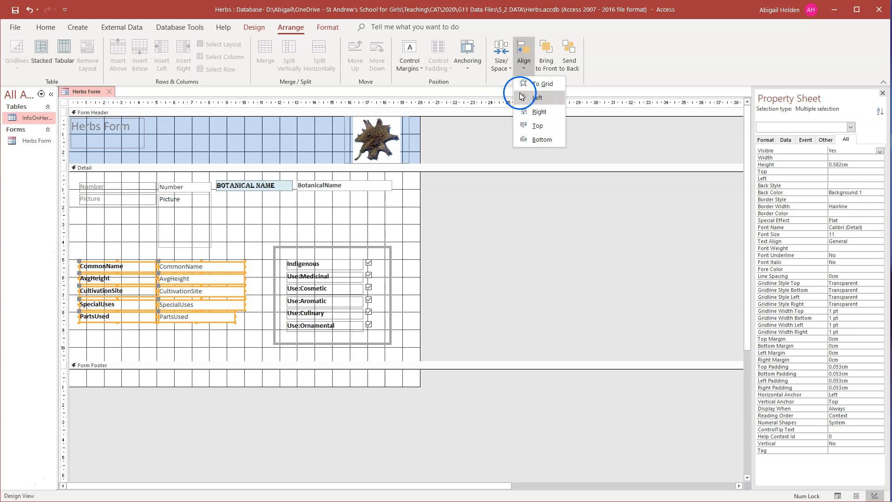
pyautogui.click(323, 245)
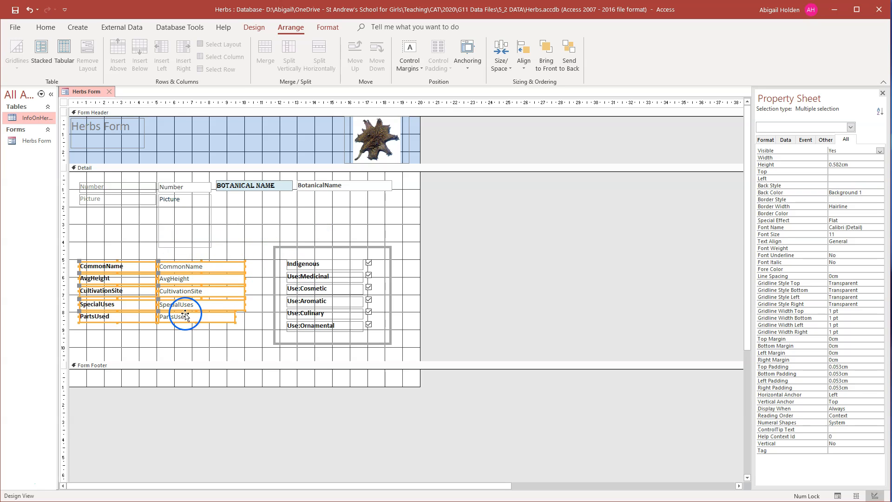
pyautogui.click(271, 217)
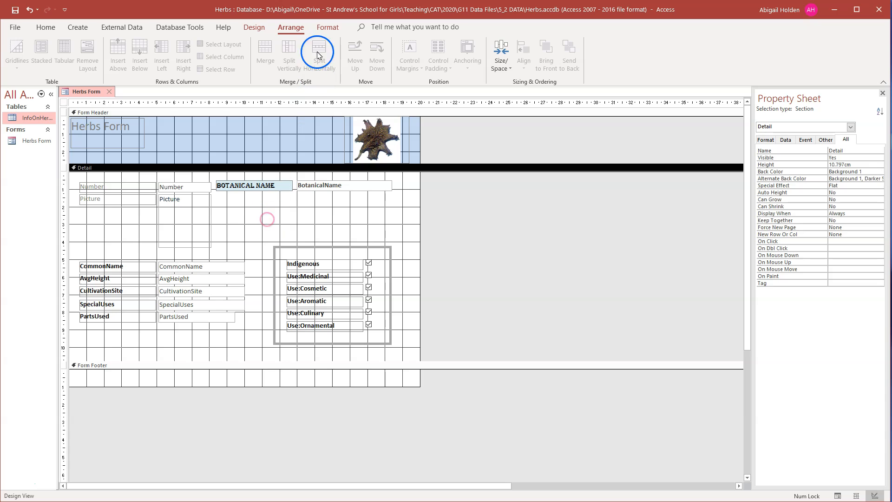
# - Fill the Detail section's background with Accent 3, Lighter 80%
pyautogui.click(255, 28)
pyautogui.click(328, 26)
pyautogui.rightClick(278, 230)
pyautogui.click(322, 64)
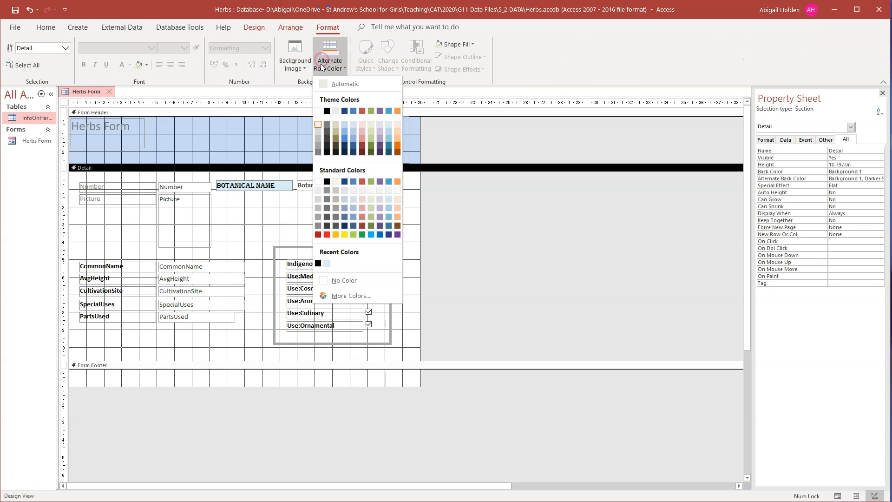
pyautogui.click(324, 68)
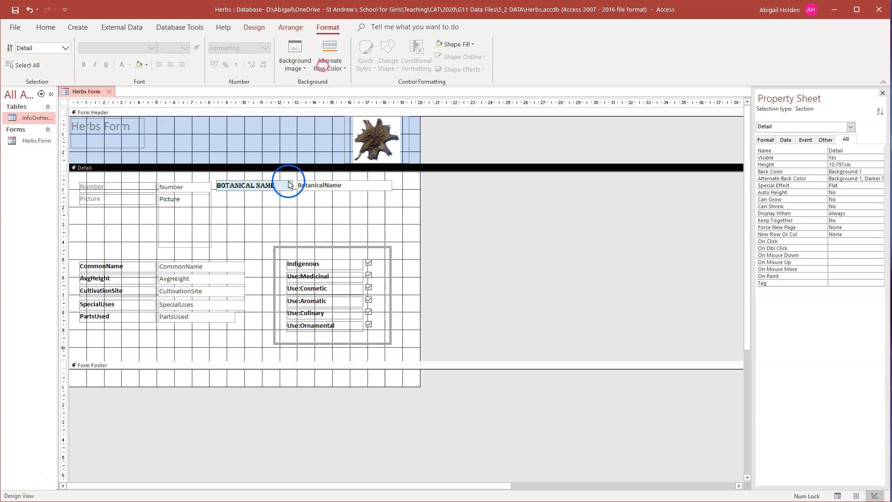
pyautogui.click(470, 45)
pyautogui.click(491, 101)
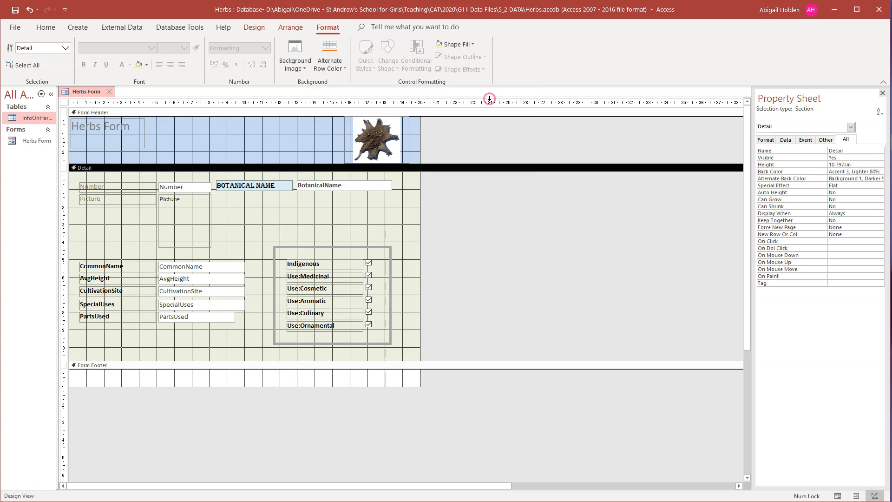
# - Hide the form's design grid and turn it back on
pyautogui.click(236, 212)
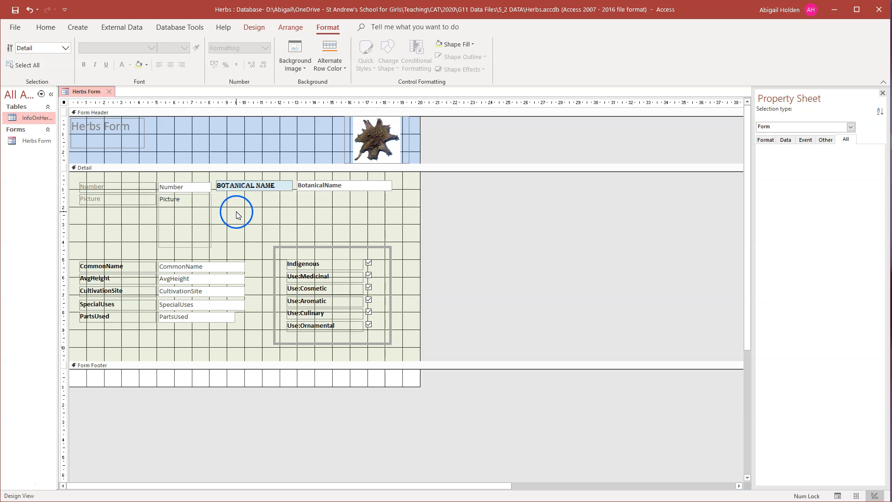
pyautogui.rightClick(335, 213)
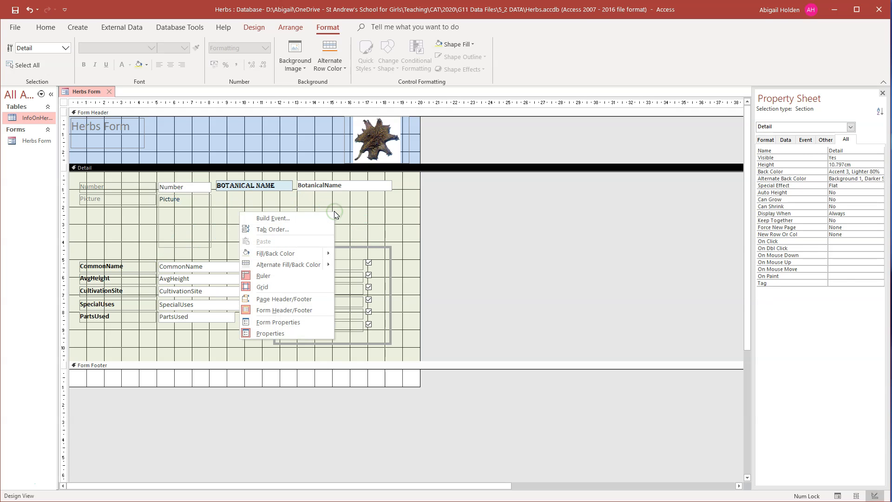
pyautogui.click(281, 264)
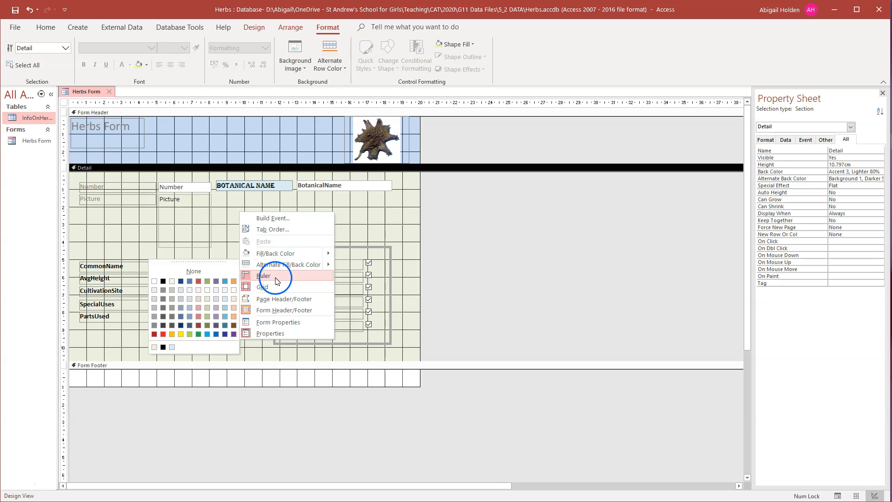
pyautogui.click(272, 290)
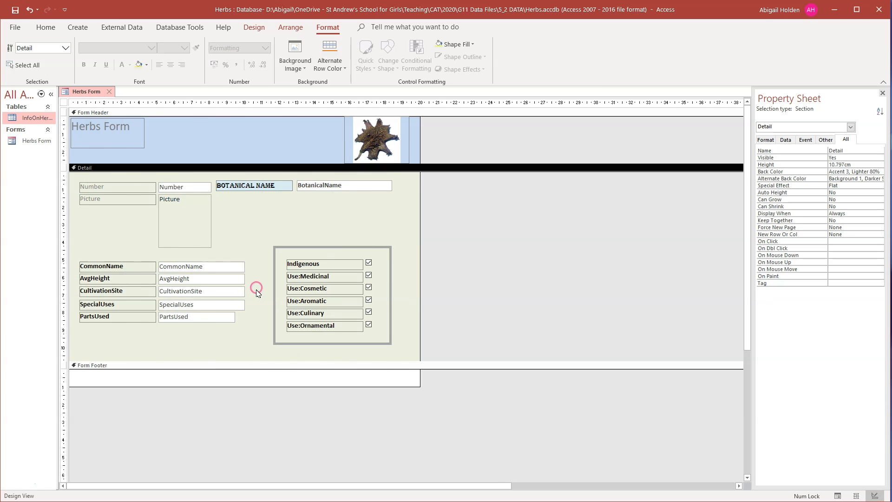
pyautogui.rightClick(295, 219)
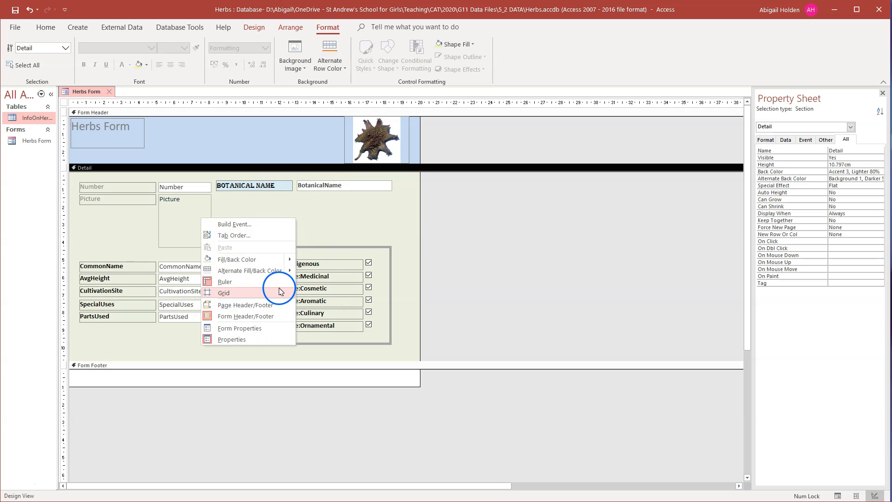
pyautogui.click(259, 294)
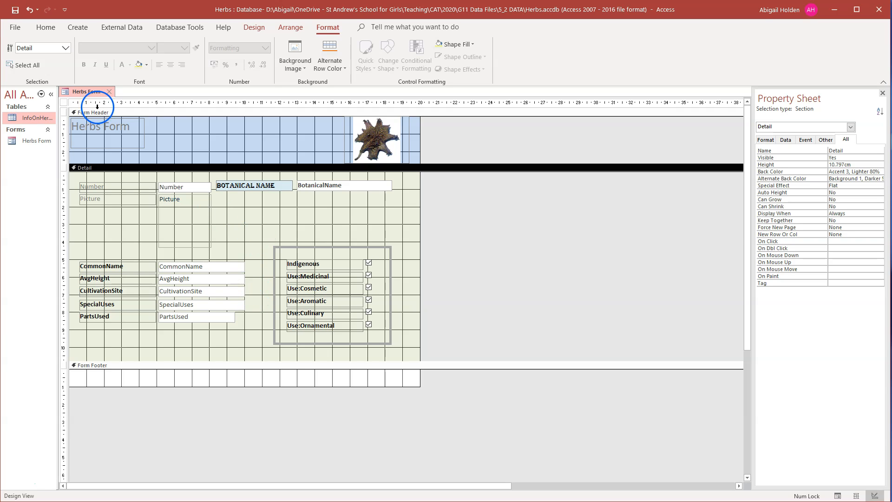
pyautogui.click(244, 30)
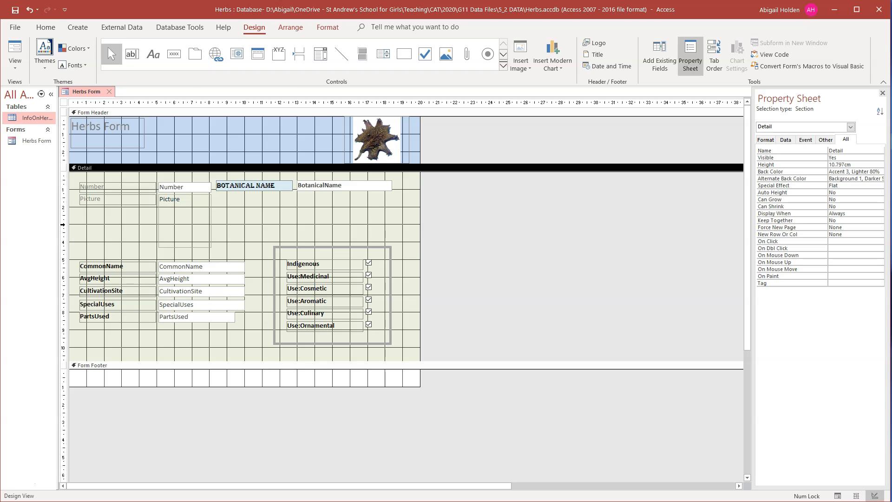
pyautogui.click(299, 149)
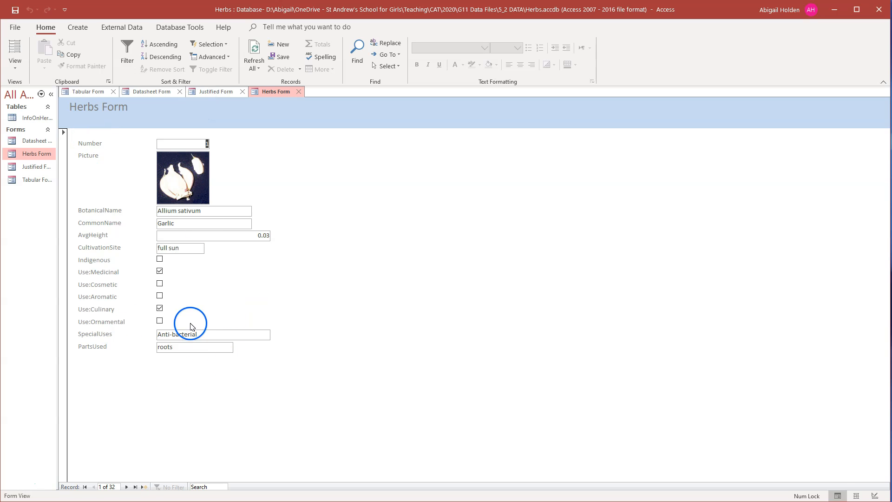
# - Compare the layouts of the Tabular Form, Datasheet Form, Justified Form and columnar Herbs Form
pyautogui.click(72, 93)
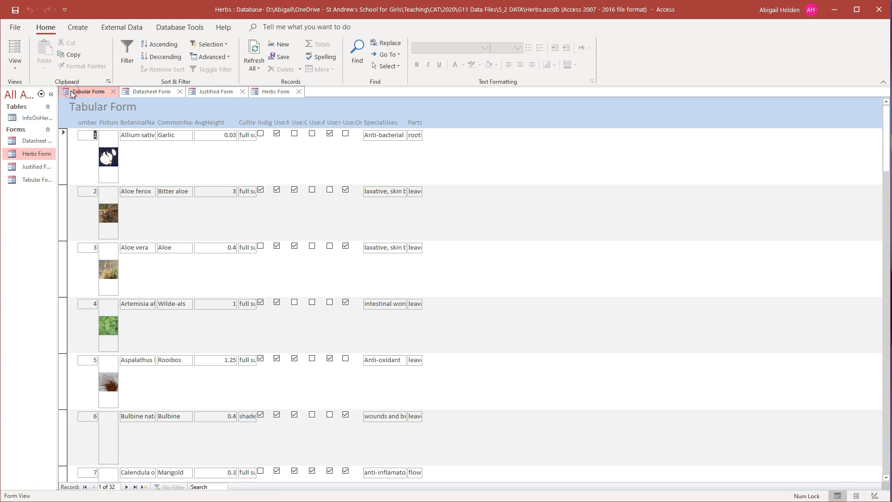
pyautogui.scroll(-1, 286, 274)
pyautogui.scroll(1, 287, 282)
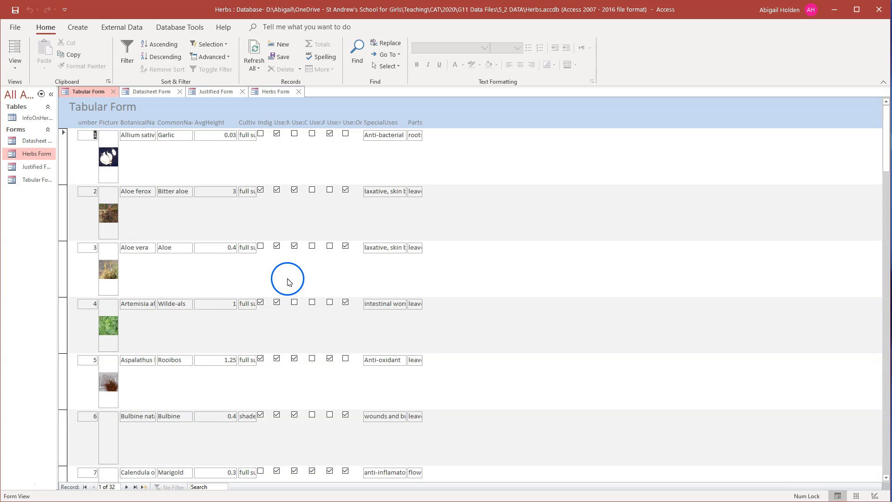
pyautogui.click(151, 93)
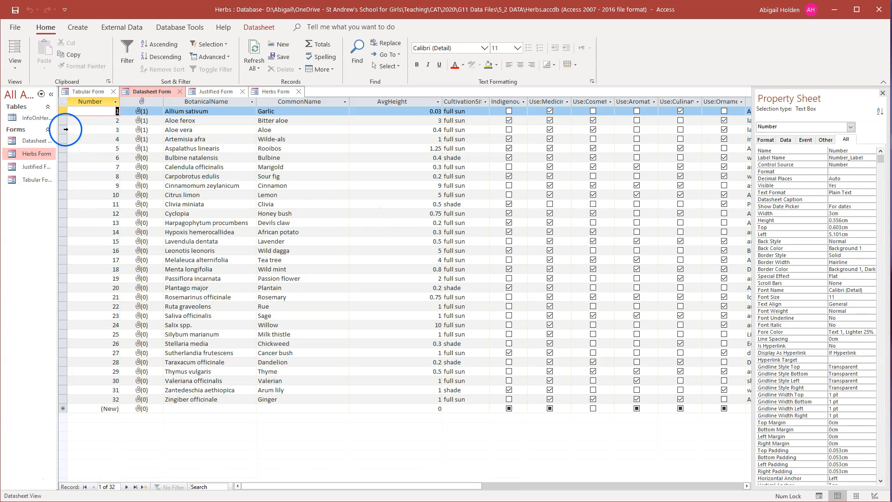
pyautogui.click(218, 91)
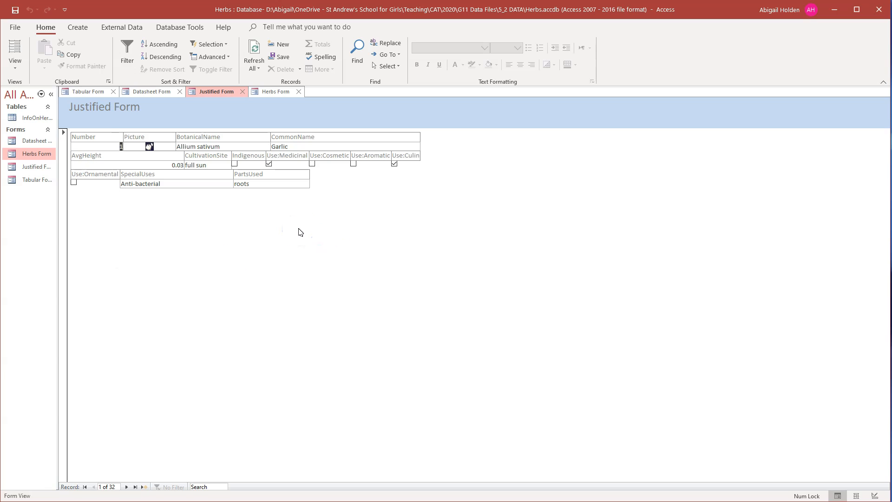
pyautogui.click(269, 91)
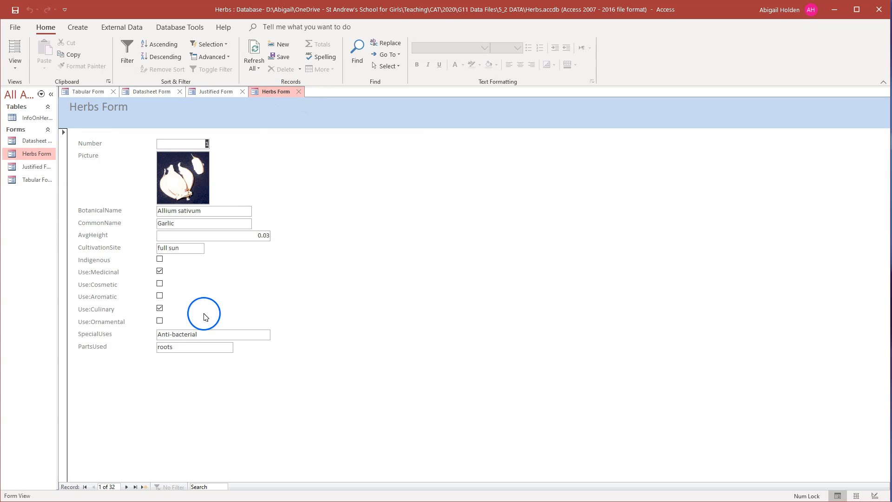
pyautogui.click(217, 92)
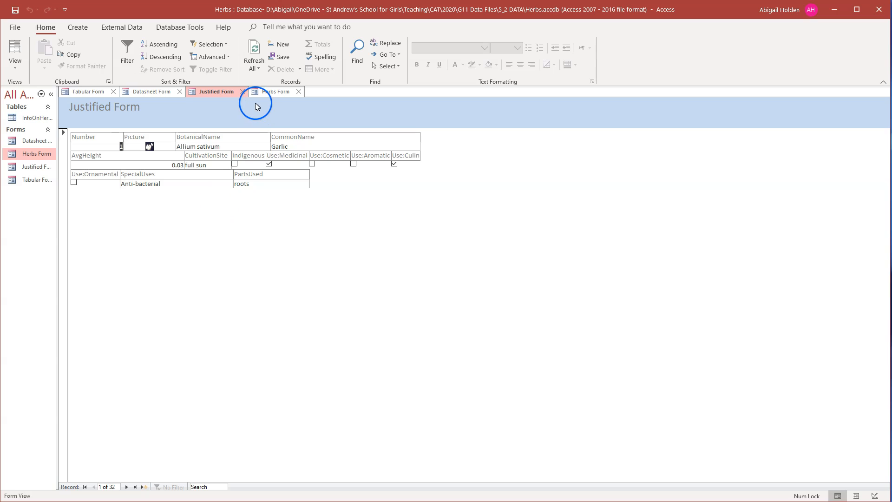